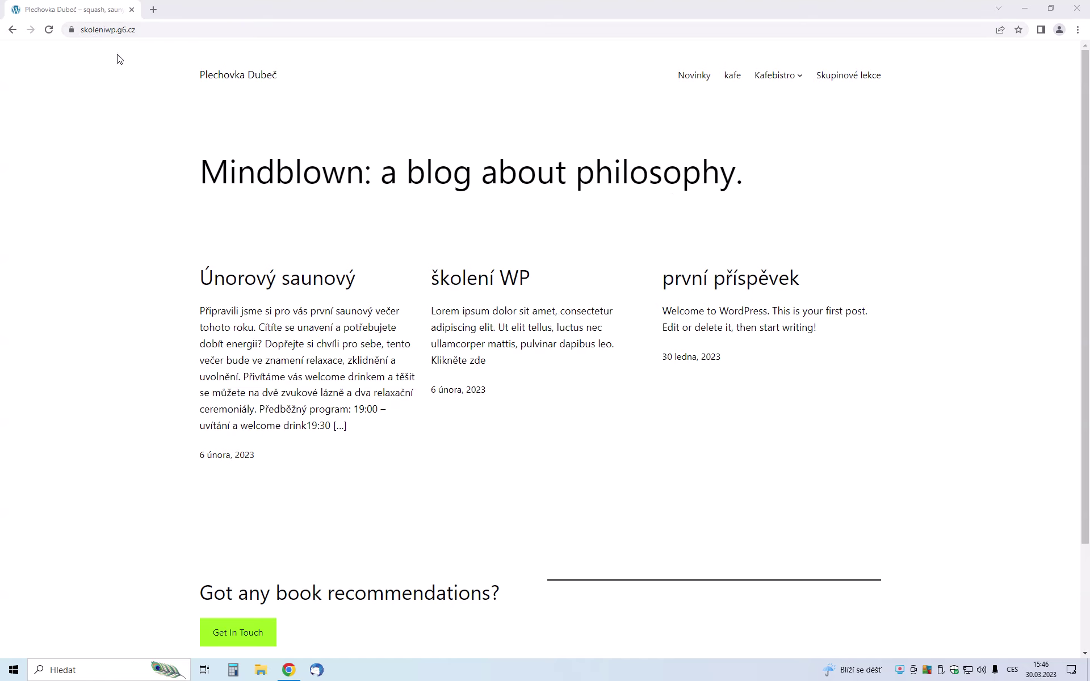
Bring up the context menu of the browser tab showing the site's front page
right_click(87, 15)
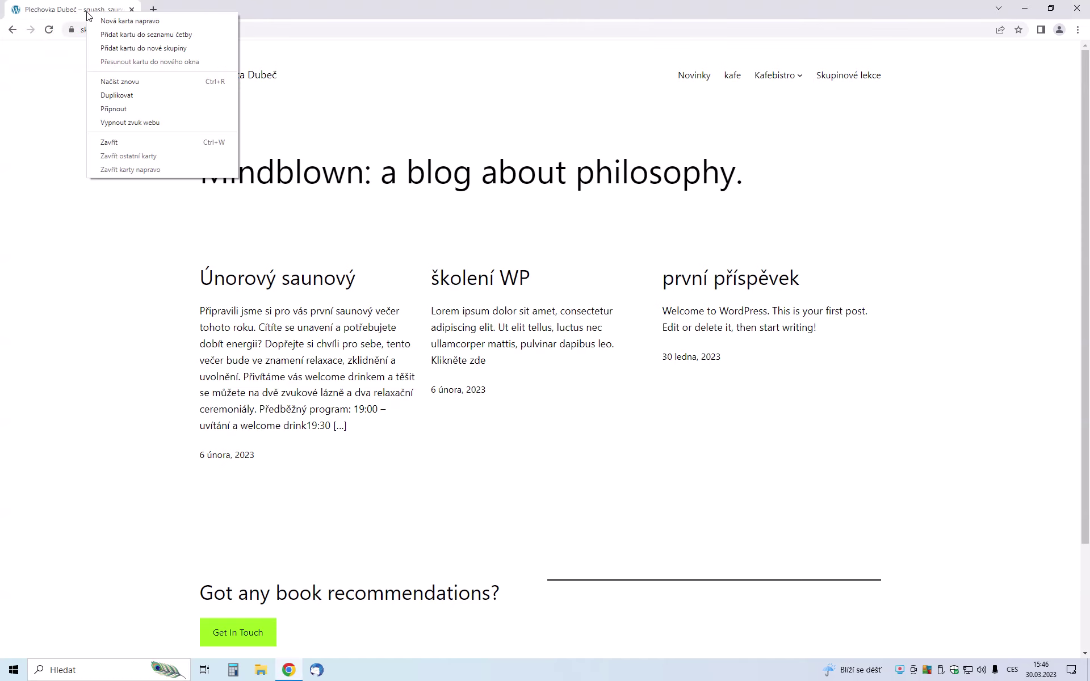
Duplicate the site tab and load the site's /wp-admin address in the copy
left_click(118, 95)
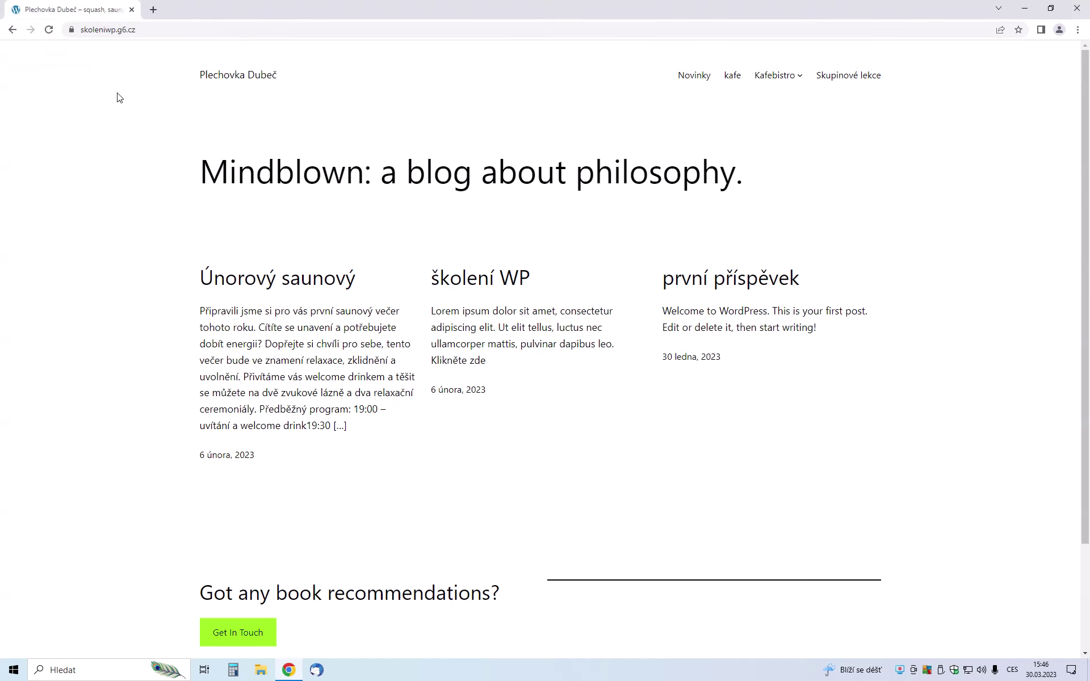
left_click(173, 30)
left_click(195, 30)
type("//")
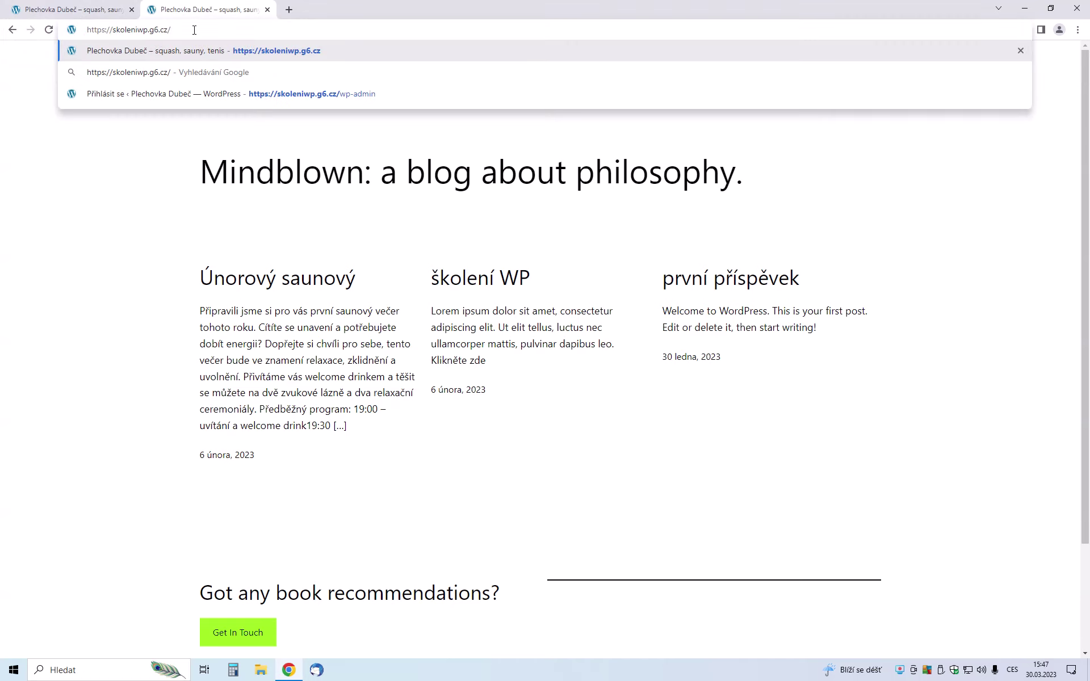
type("w")
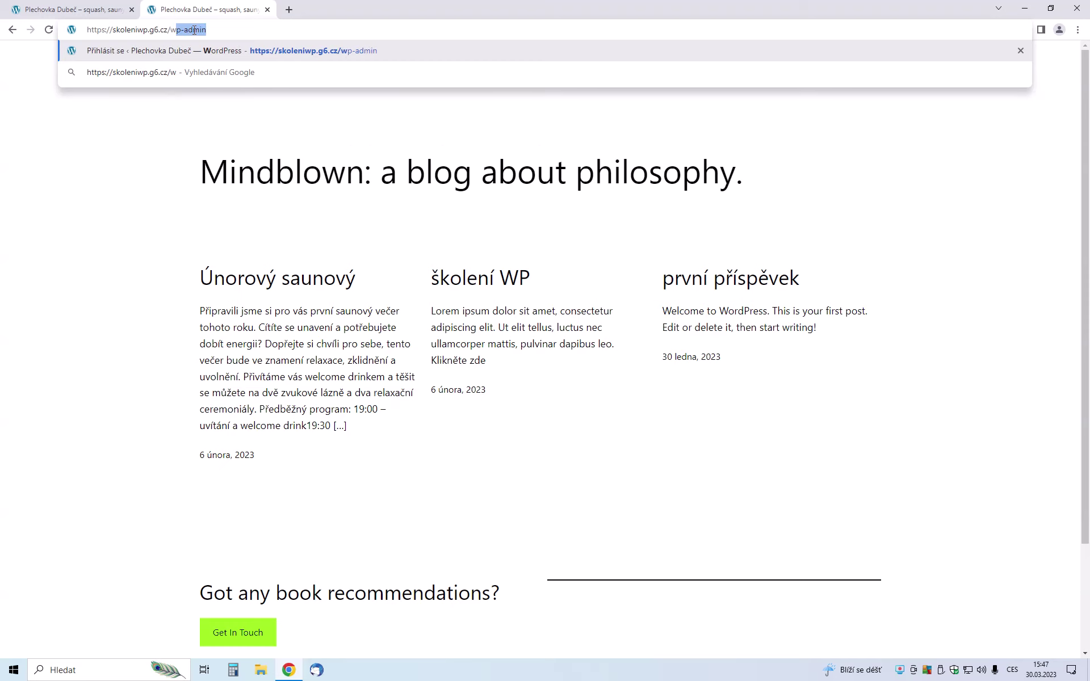
type("p-admin")
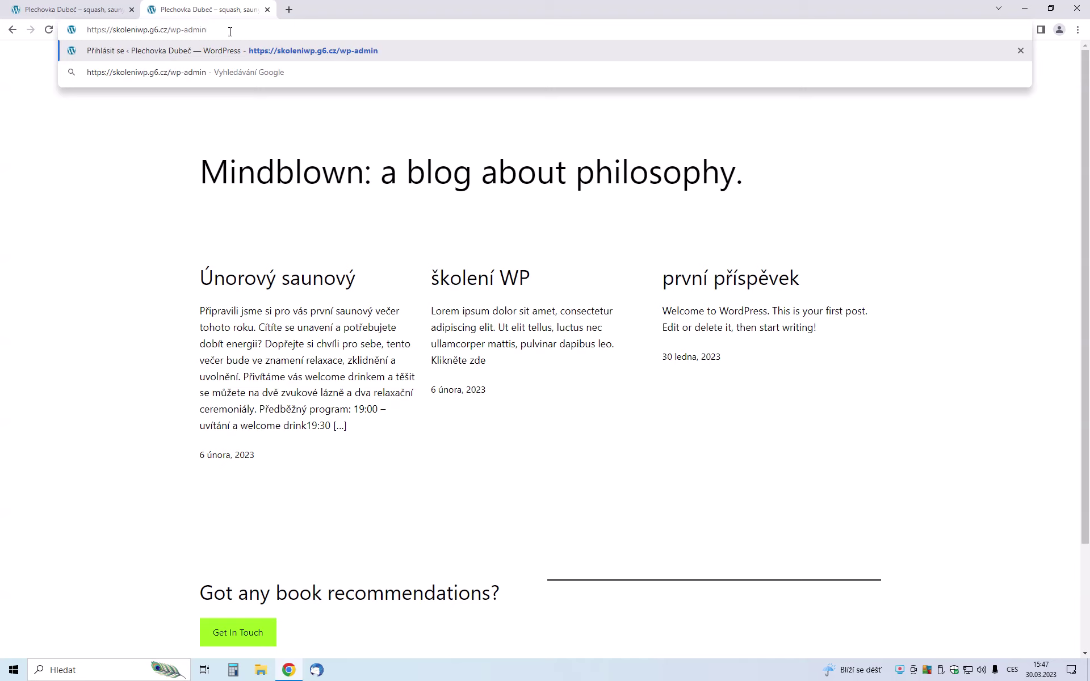
key("Return")
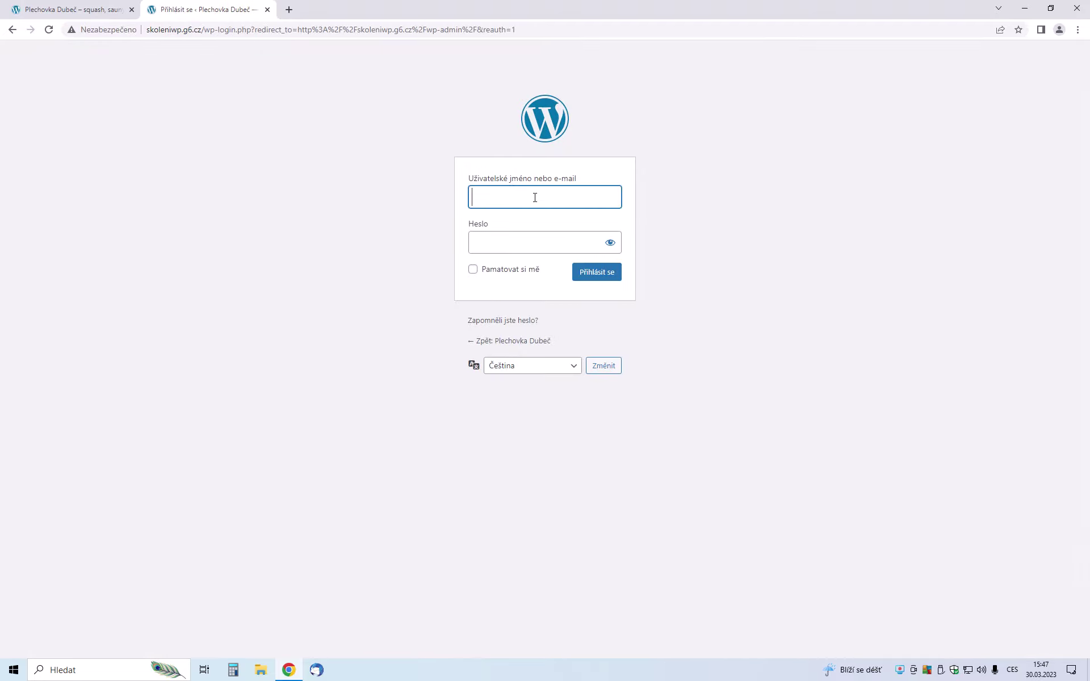
Log in to the WordPress admin with the account's username and password
left_click(535, 196)
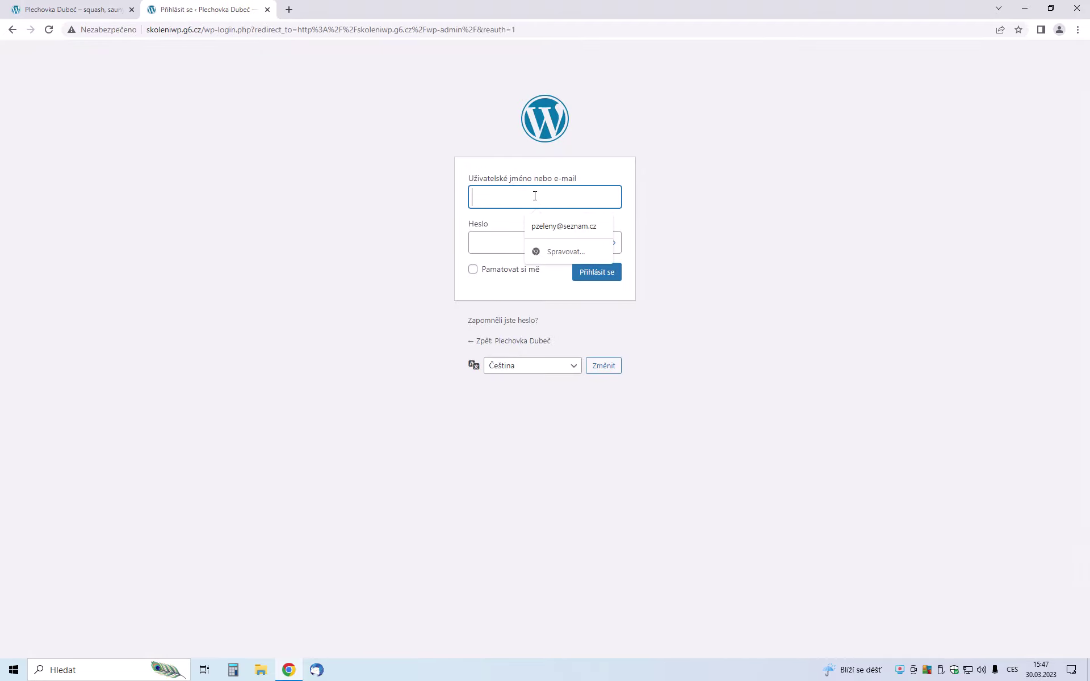
type("stu")
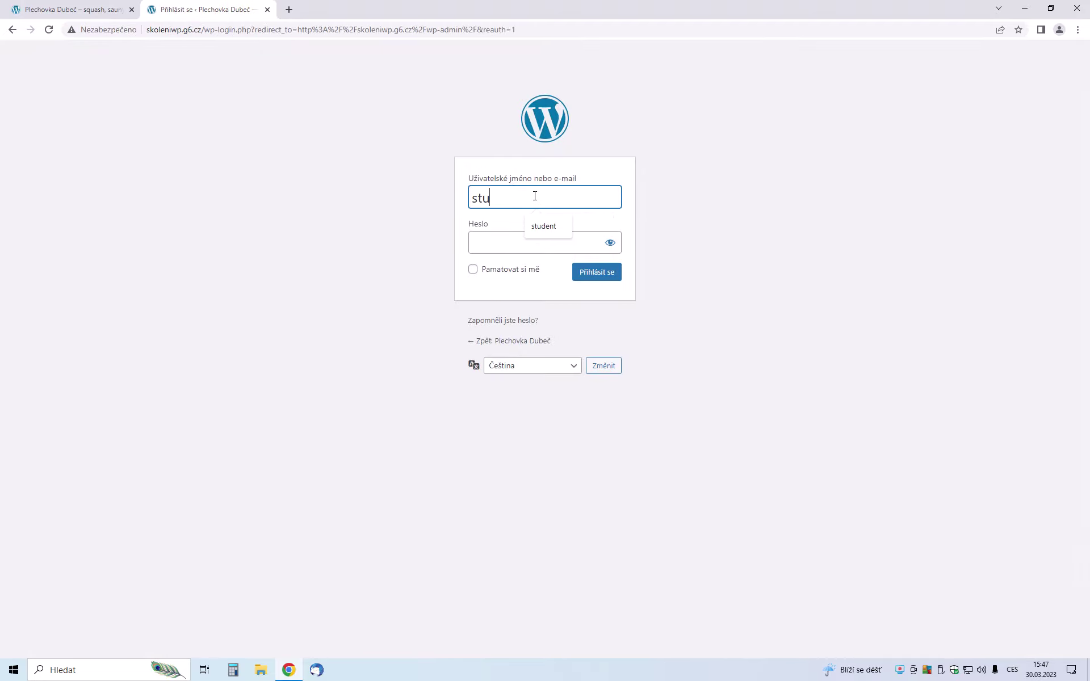
type("dent")
key("Tab")
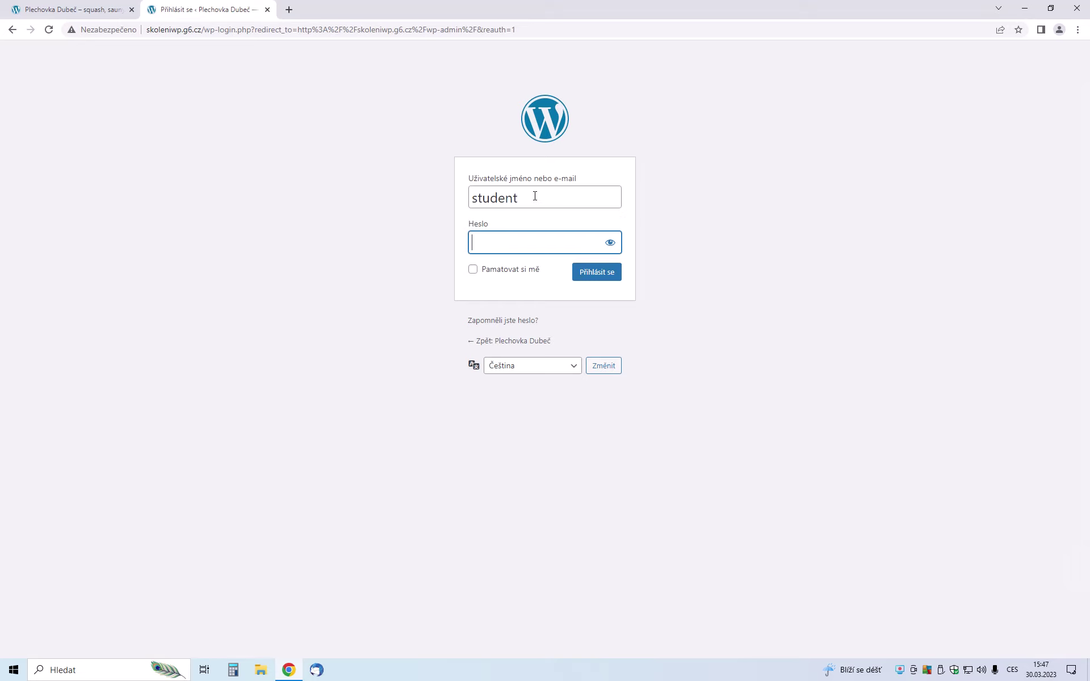
type("student")
left_click(585, 273)
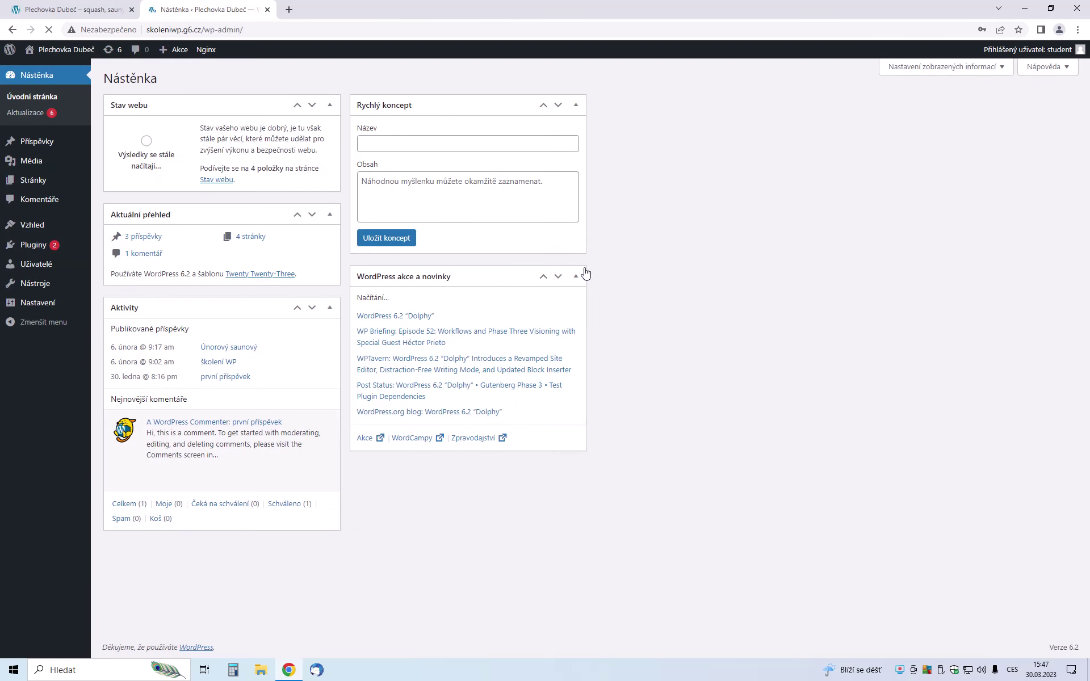
Dismiss the breached-password warning and Chrome's save-password bubble, then go to Vzhled (Themes)
left_click(645, 196)
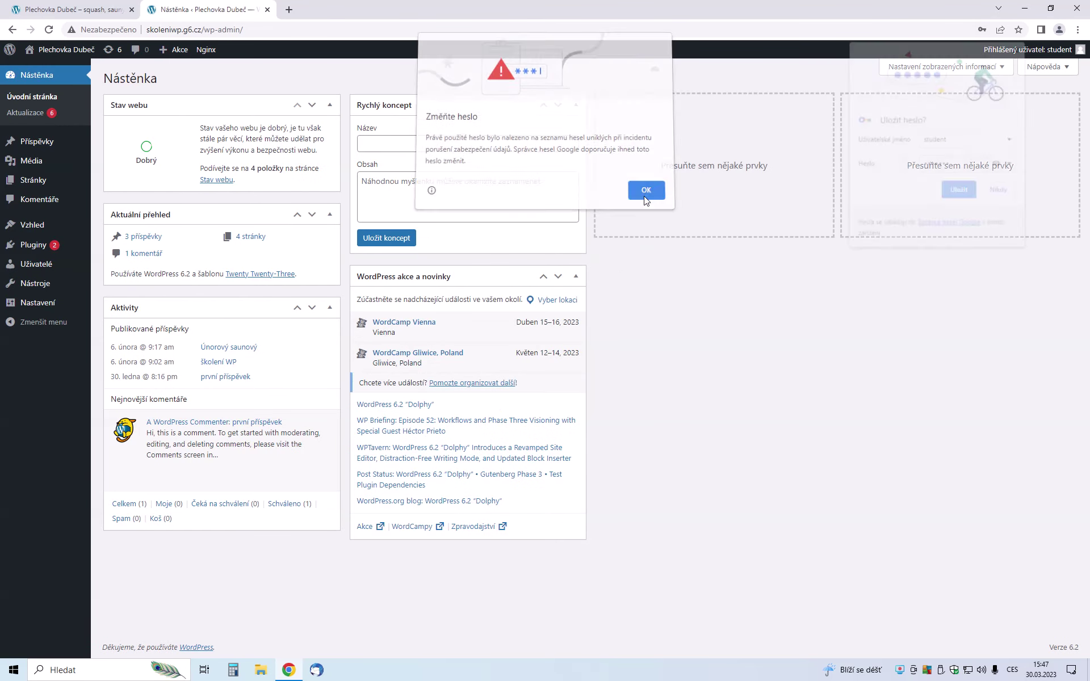
left_click(1001, 191)
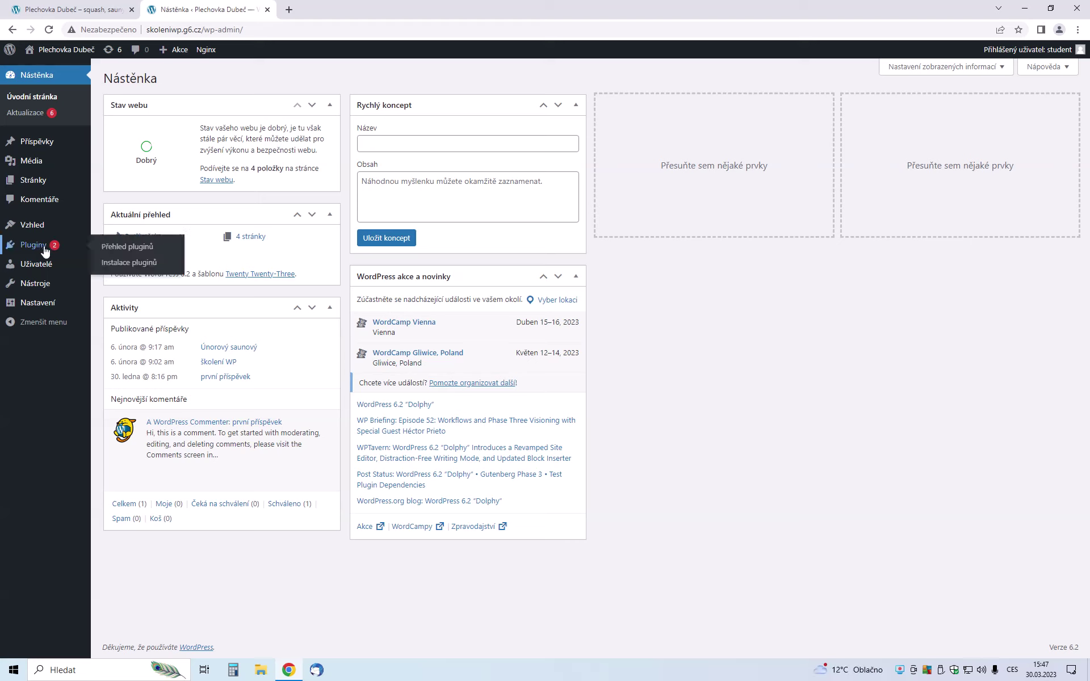
mouse_move(25, 230)
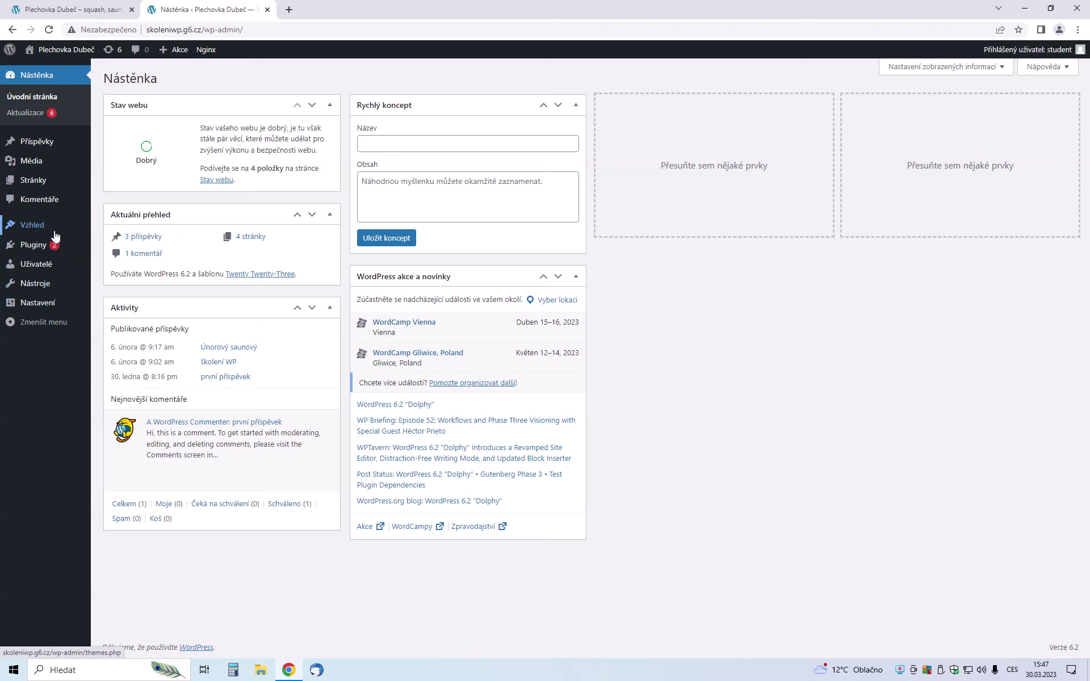
left_click(34, 228)
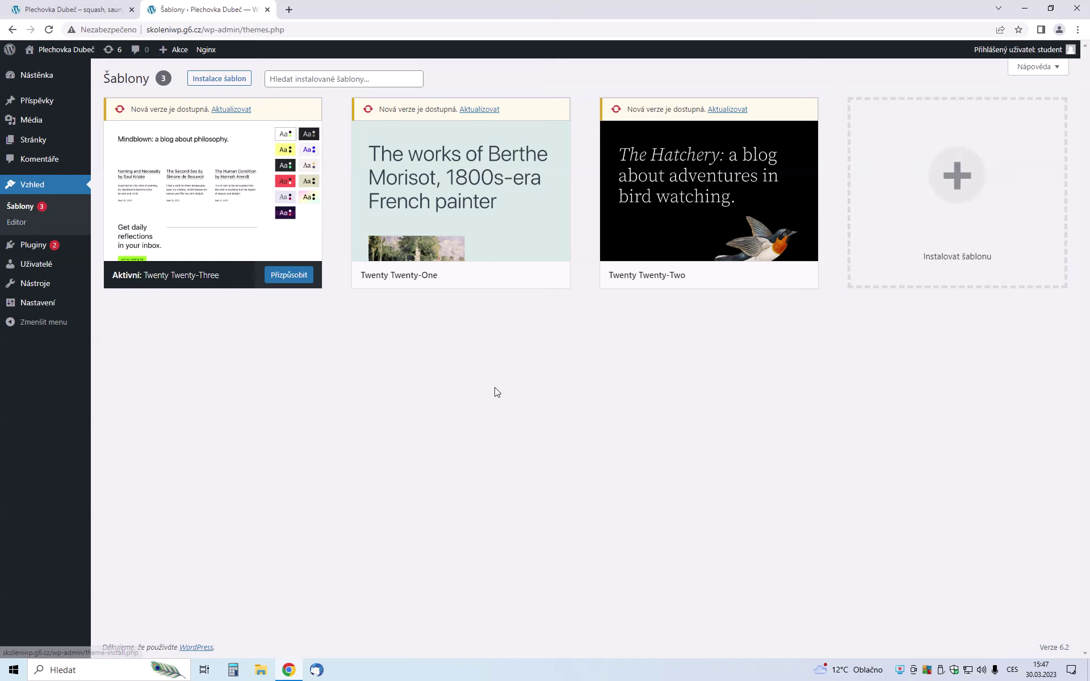
Search the theme directory for OceanWP and install it, retrying after the 502 error
left_click(953, 219)
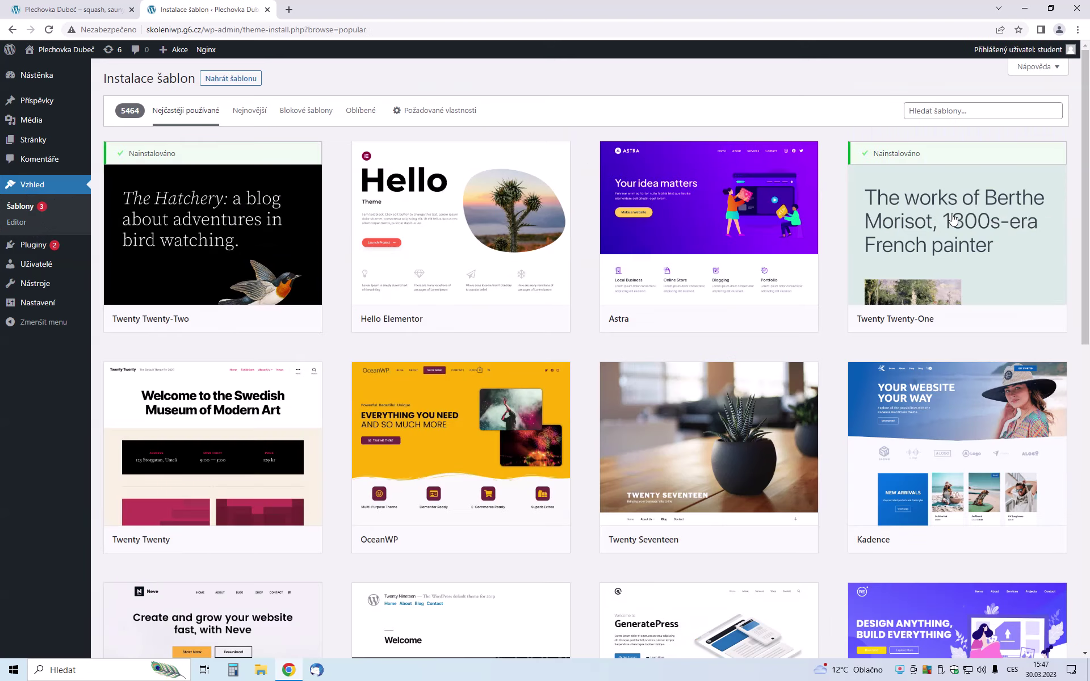
left_click(945, 109)
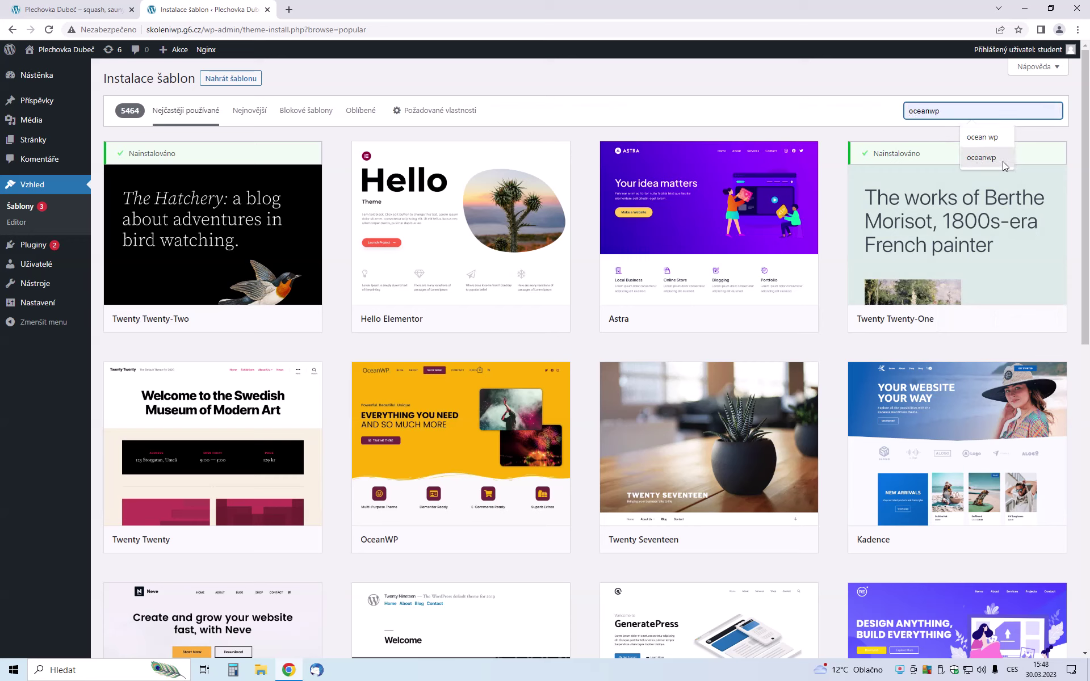
mouse_move(485, 437)
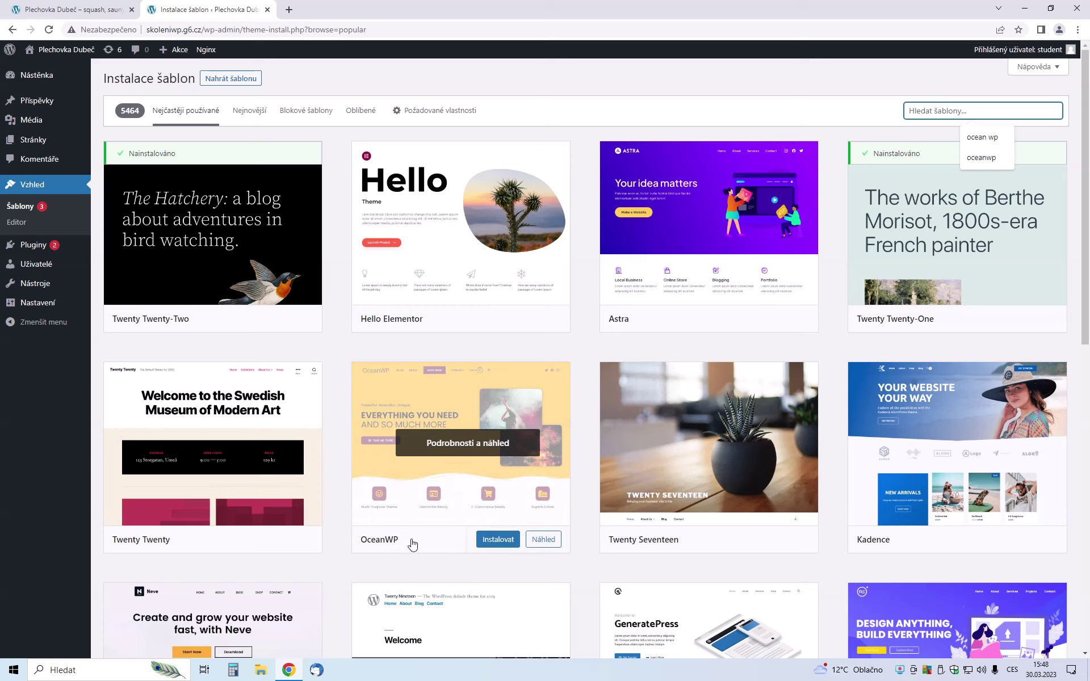
left_click(491, 542)
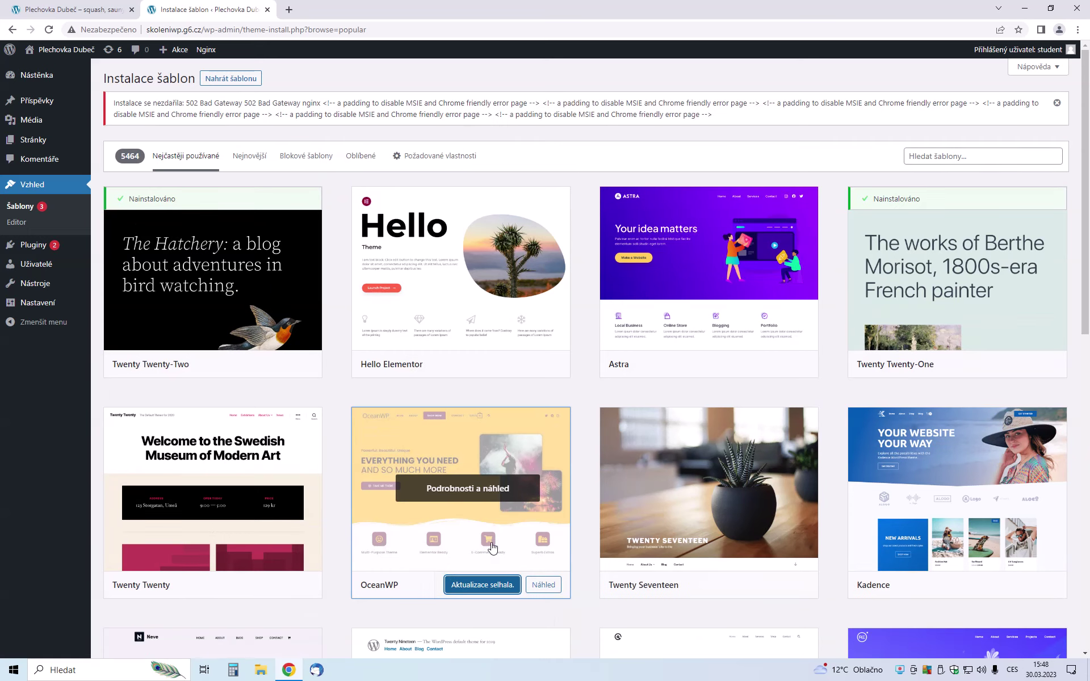
left_click(477, 590)
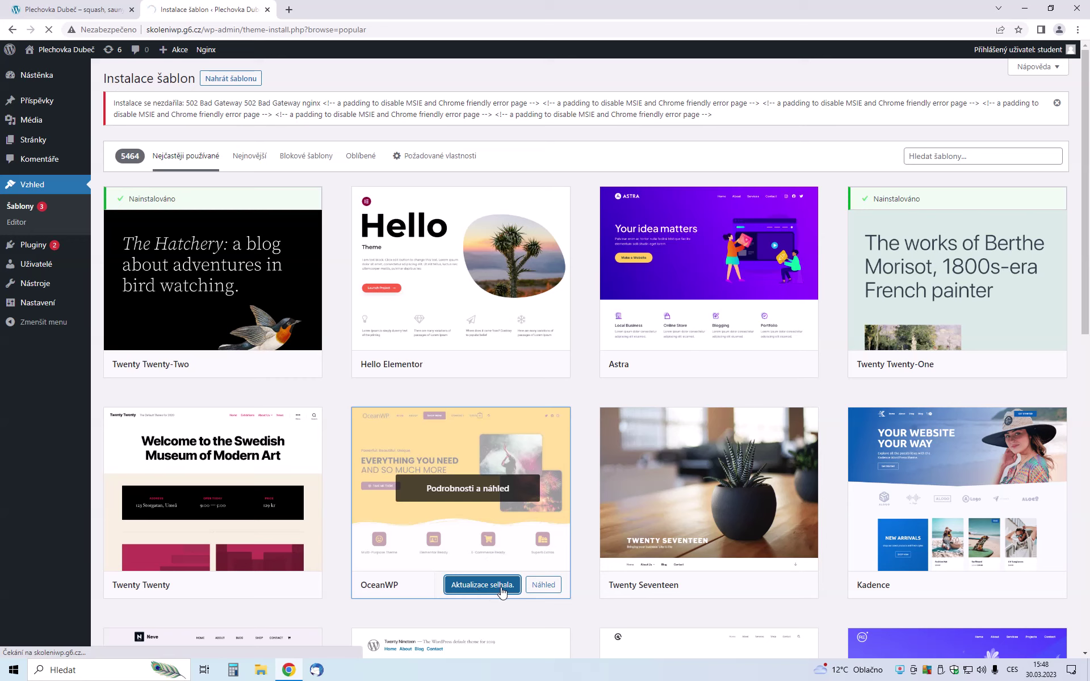
left_click(20, 209)
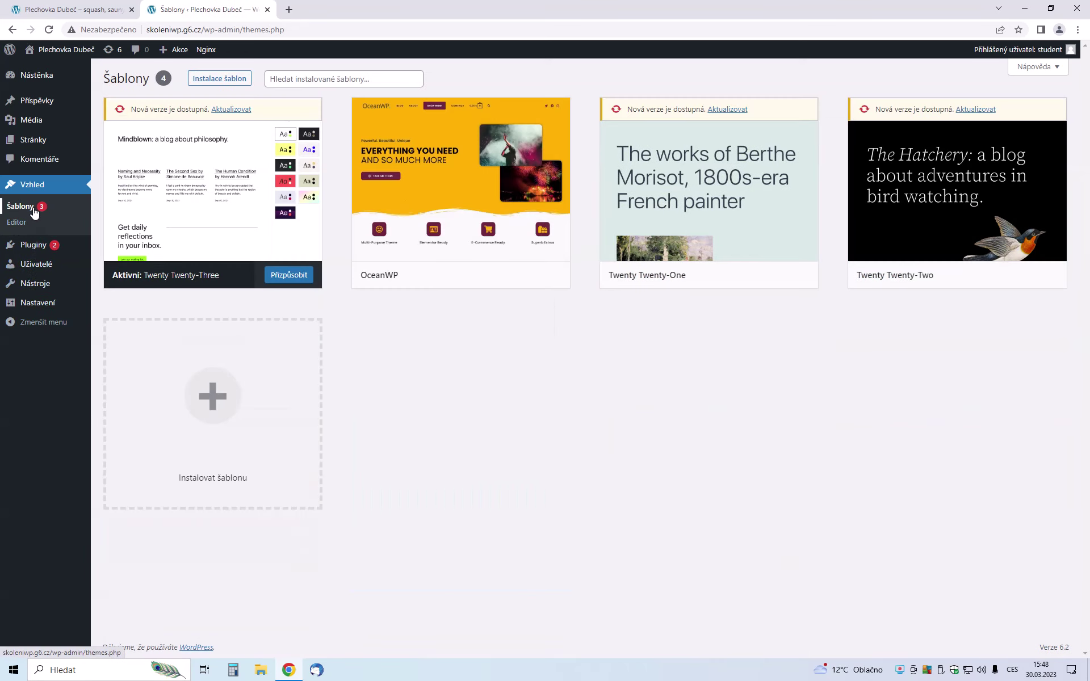
Activate the OceanWP theme and reload the front-page tab to see the new design
mouse_move(470, 276)
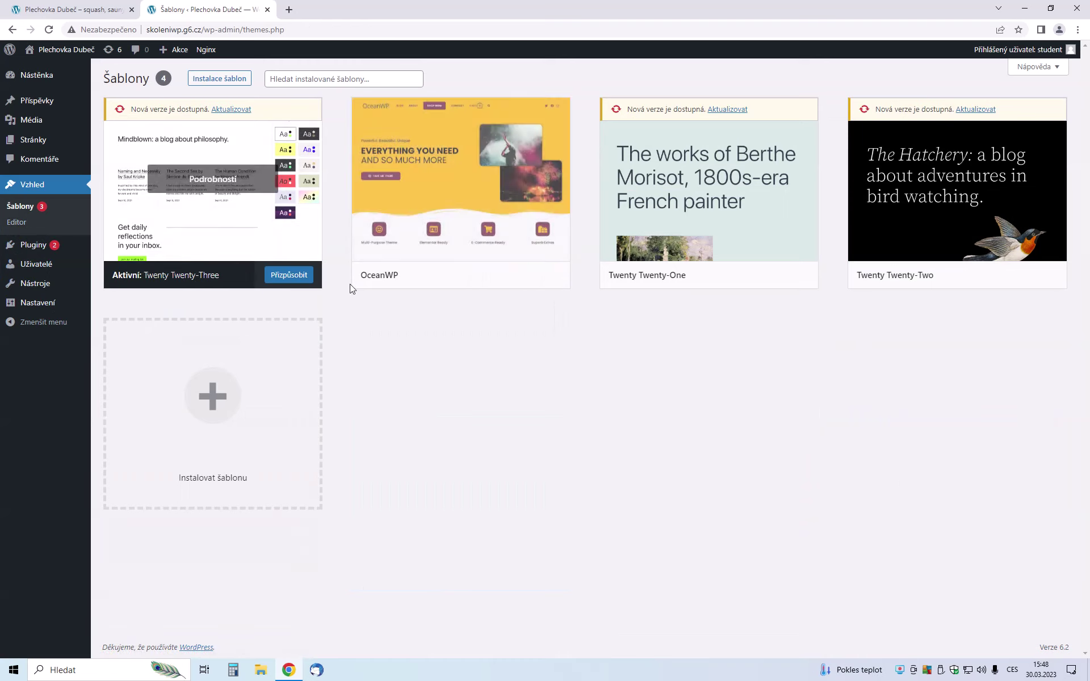
mouse_move(405, 239)
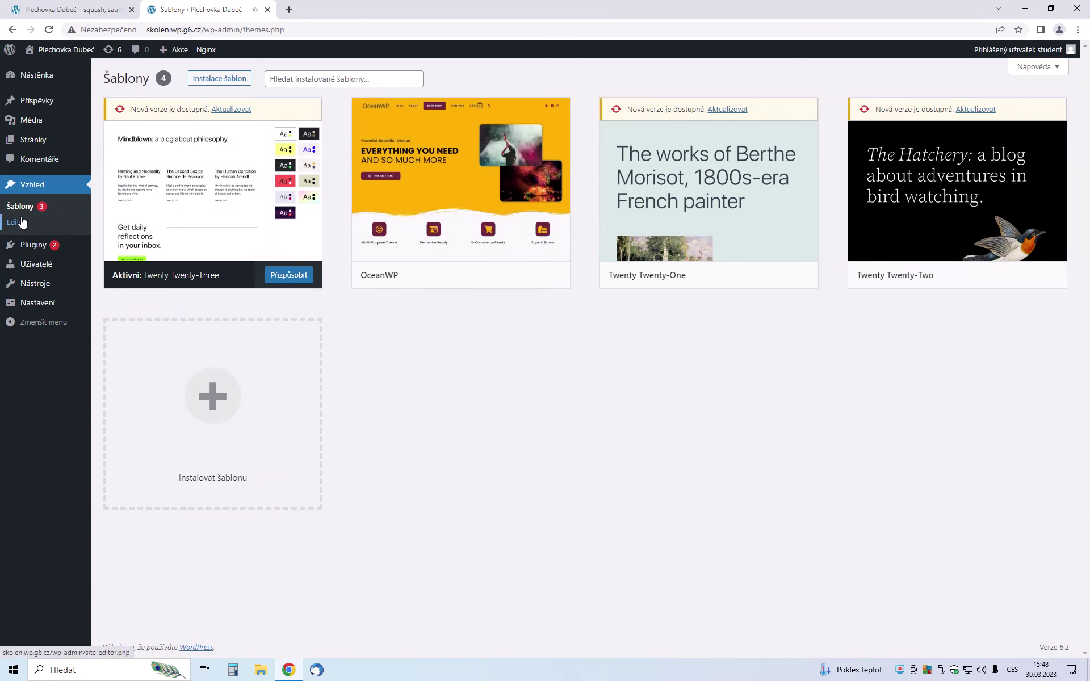
left_click(21, 210)
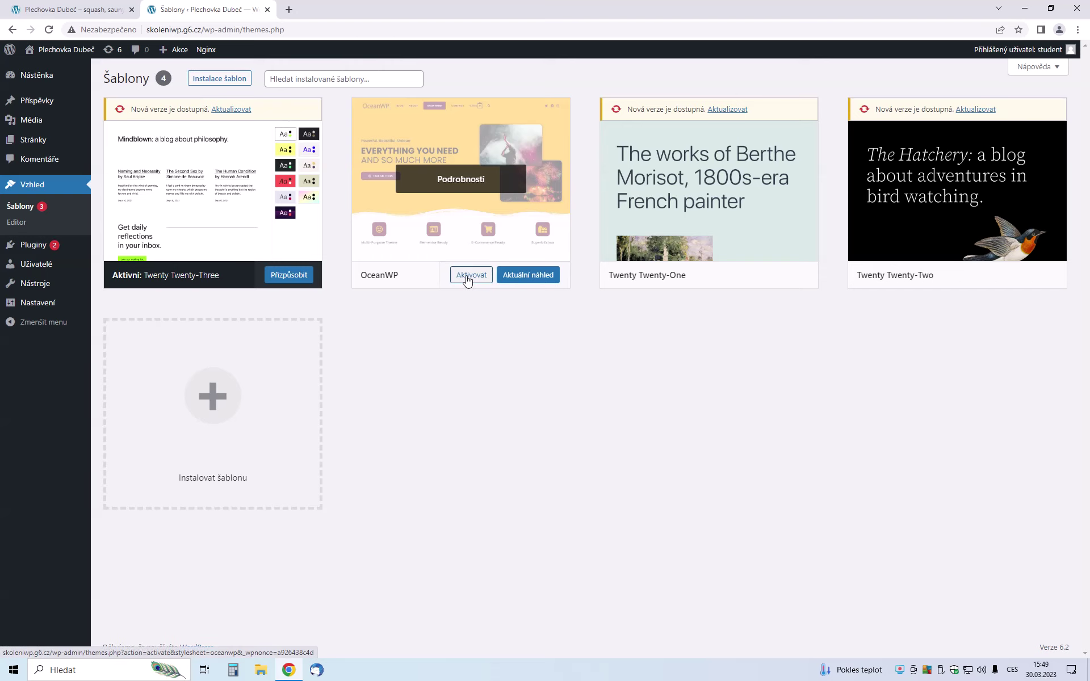
left_click(467, 279)
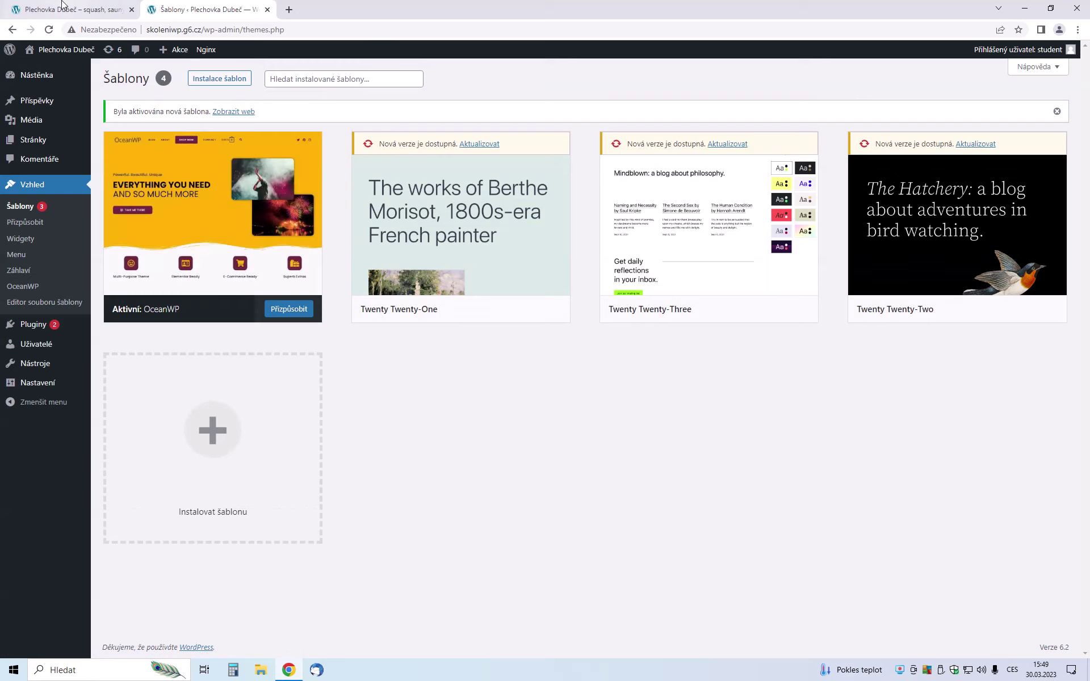
left_click(45, 6)
left_click(50, 31)
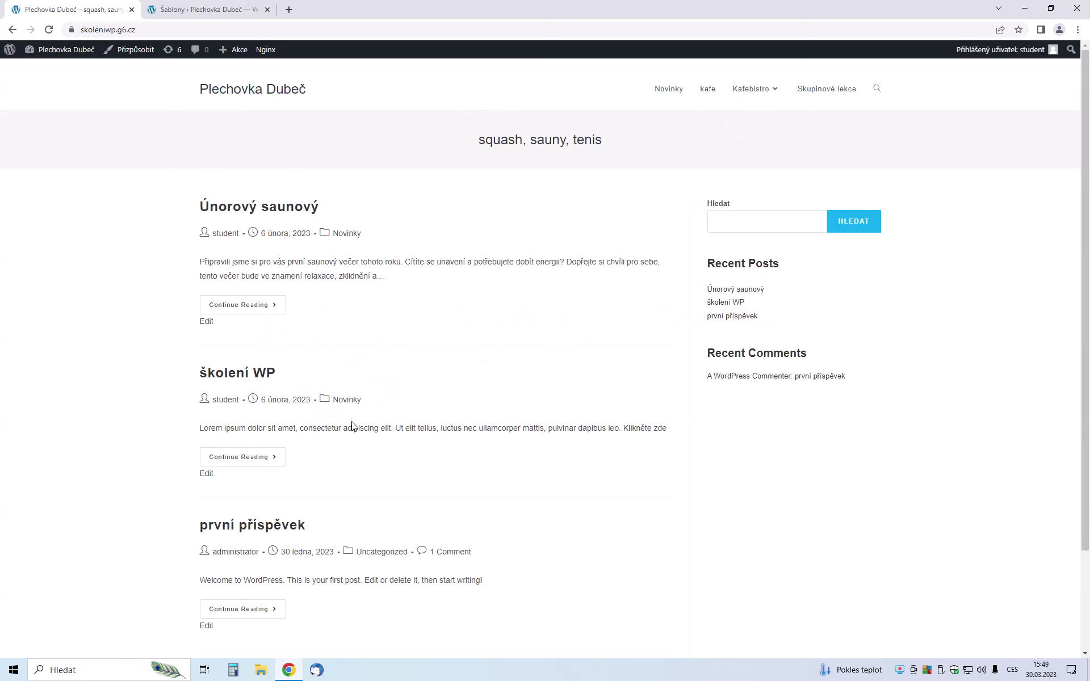
Review the OceanWP-styled front page, then return to the admin Šablony tab
left_click(192, 5)
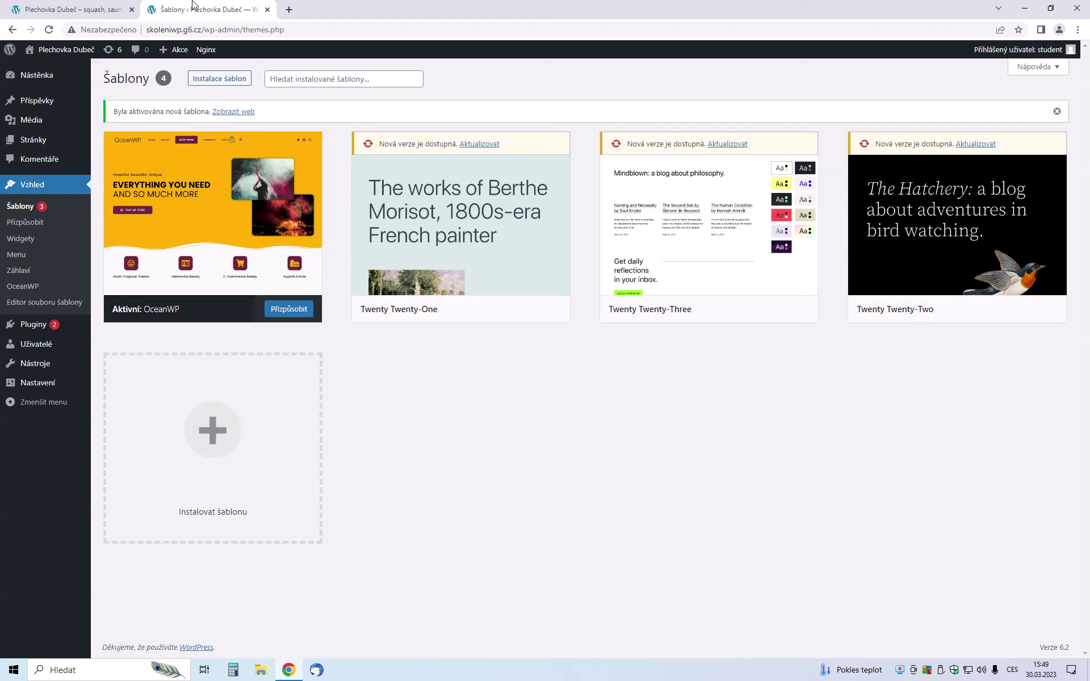
Go through Pluginy to the Instalace pluginů page for adding new plugins
mouse_move(31, 332)
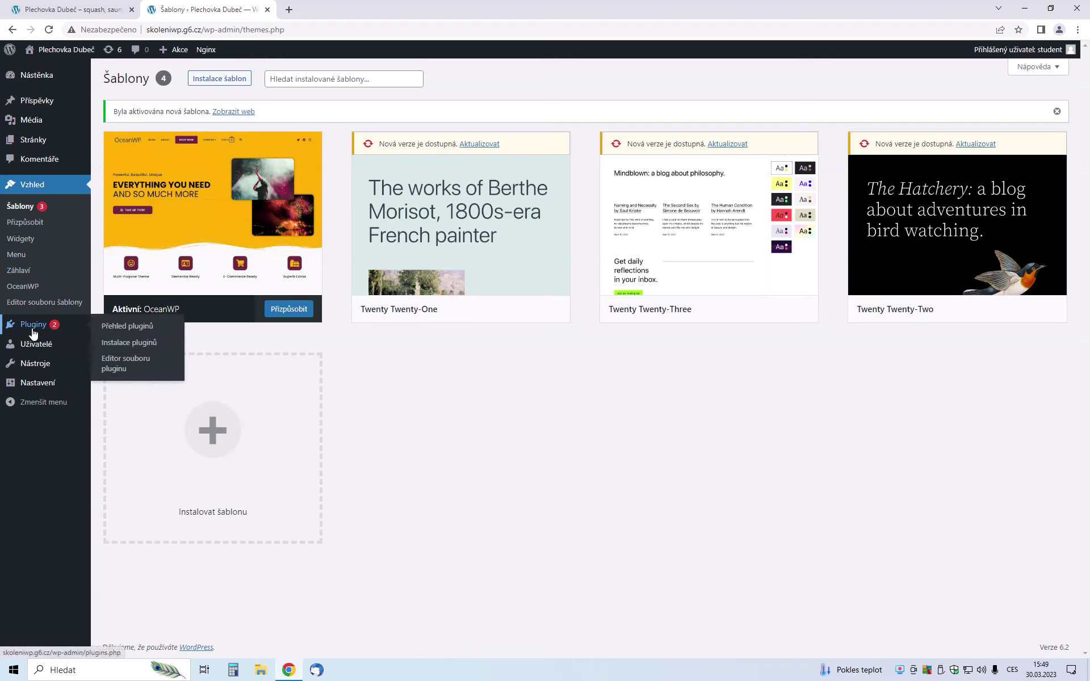
left_click(36, 330)
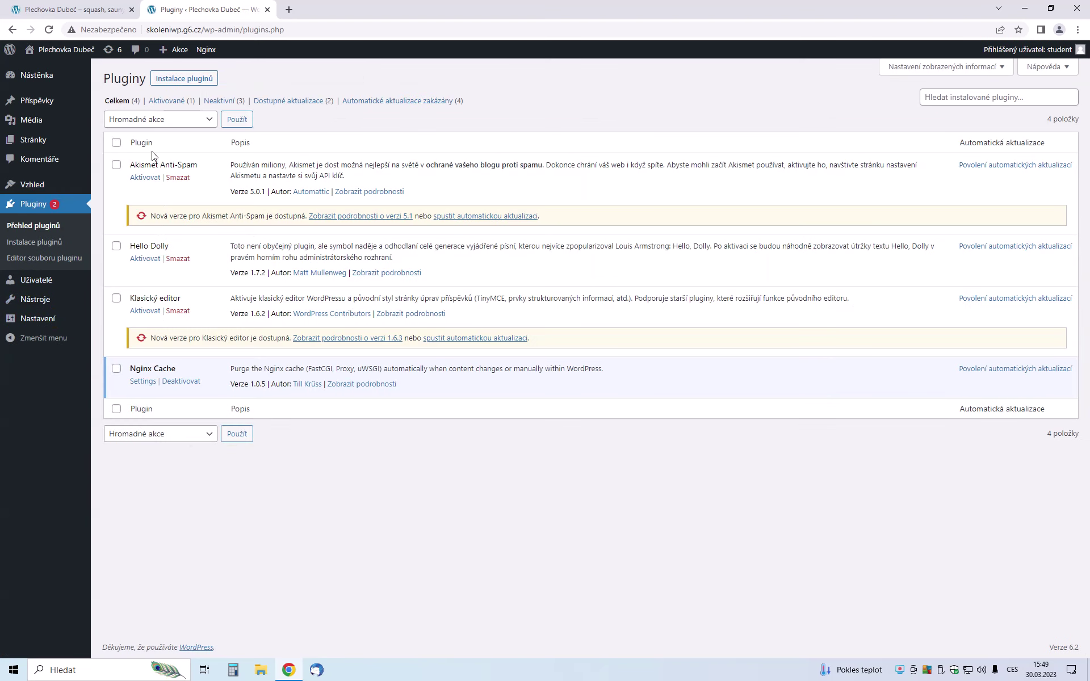
left_click(38, 242)
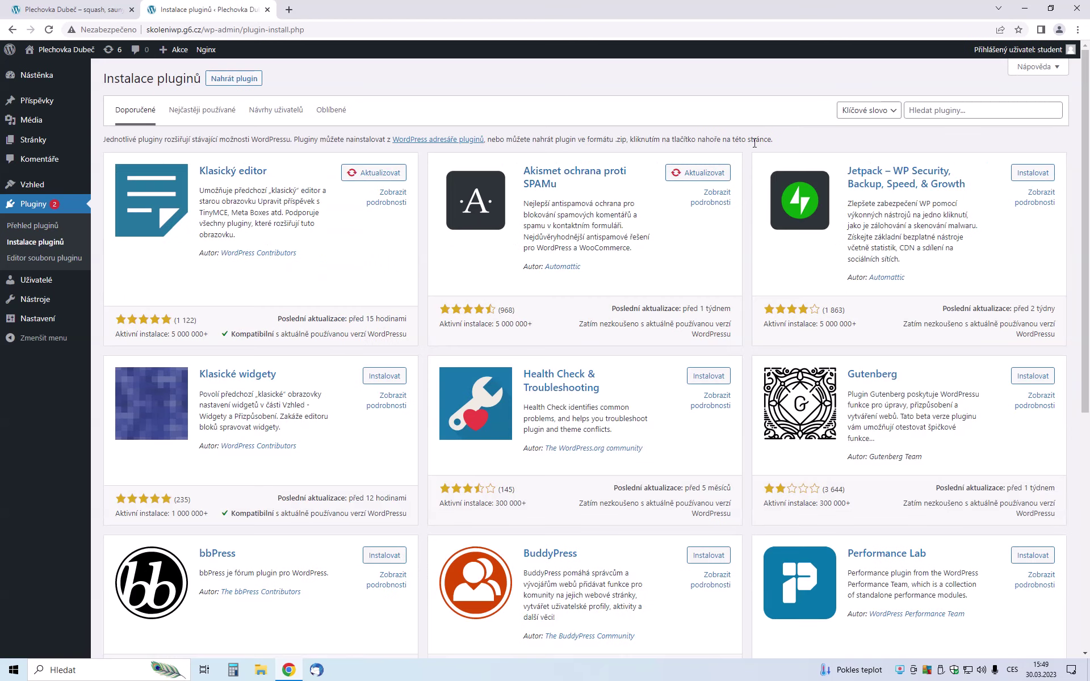
Search plugins for 'elemento', then install and activate Elementor Website Builder
left_click(965, 111)
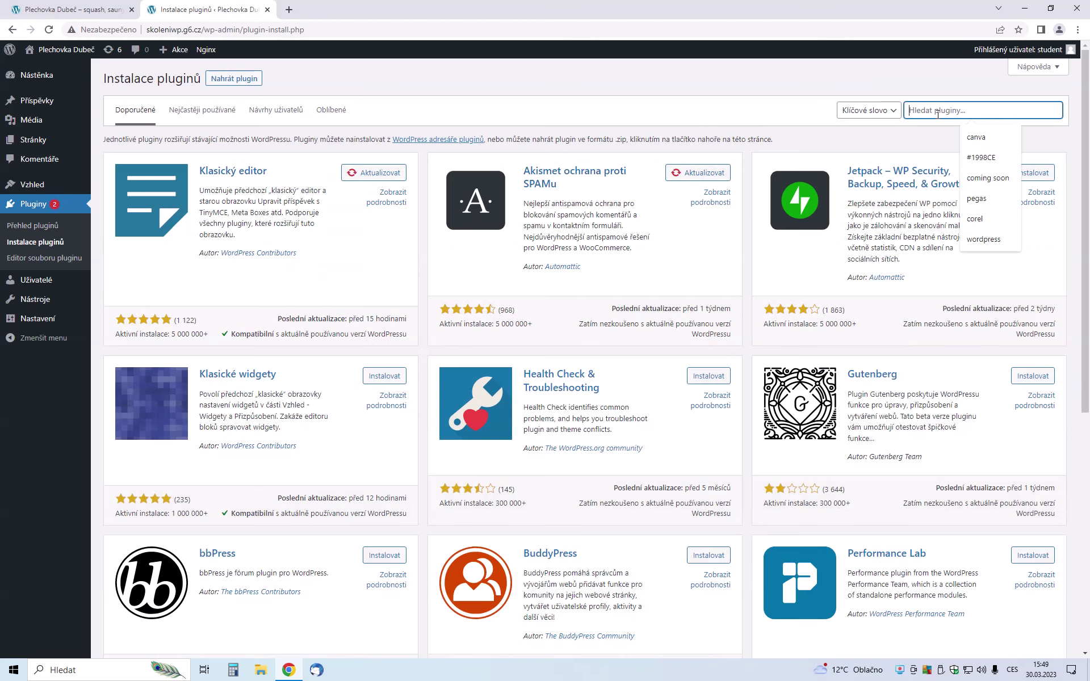
type("elem")
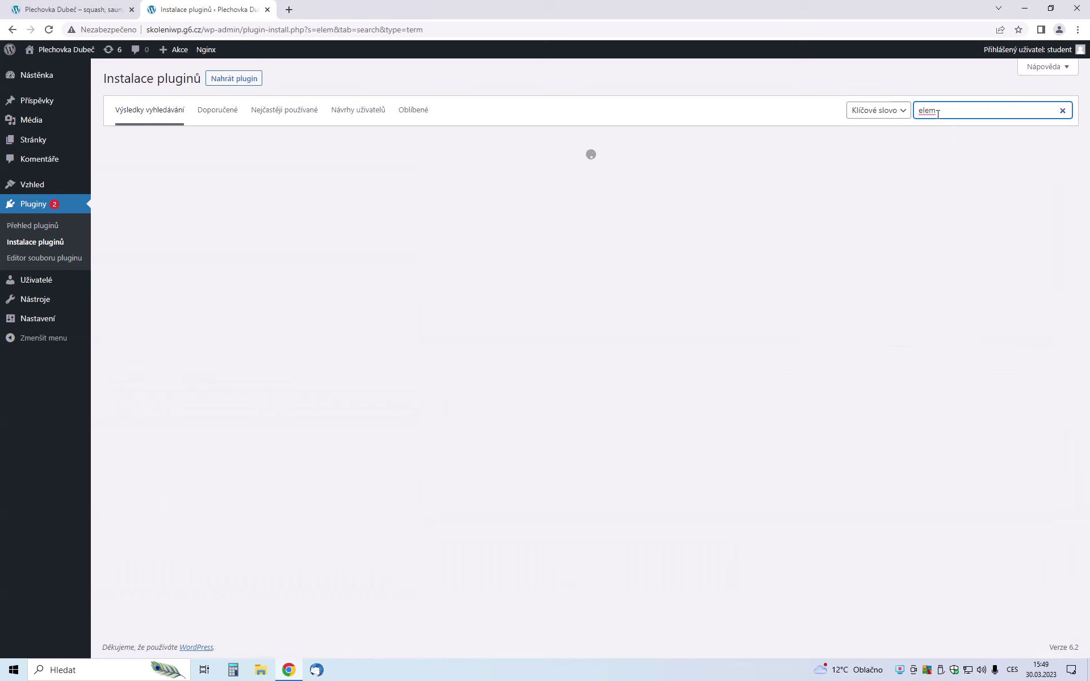
type("entor")
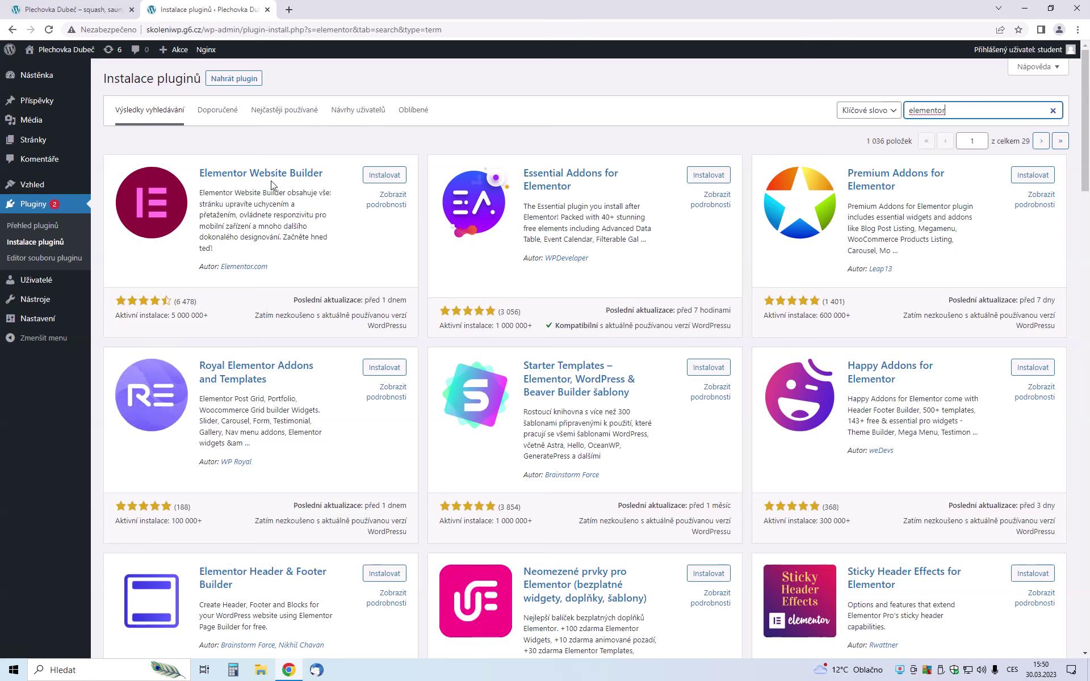
left_click(390, 179)
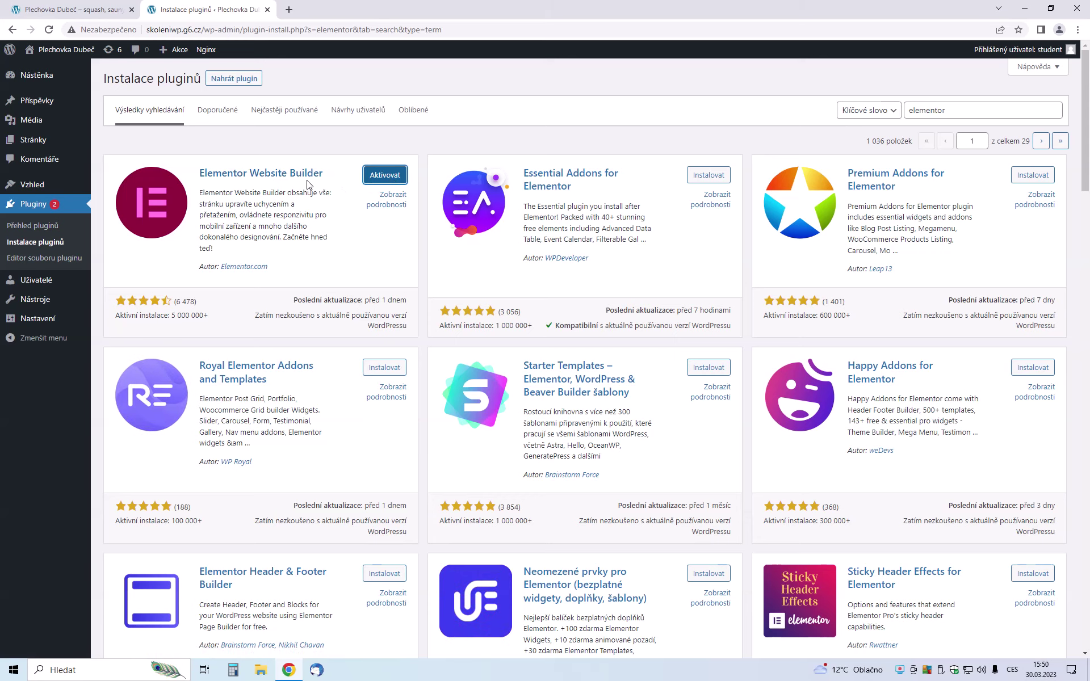
left_click(386, 175)
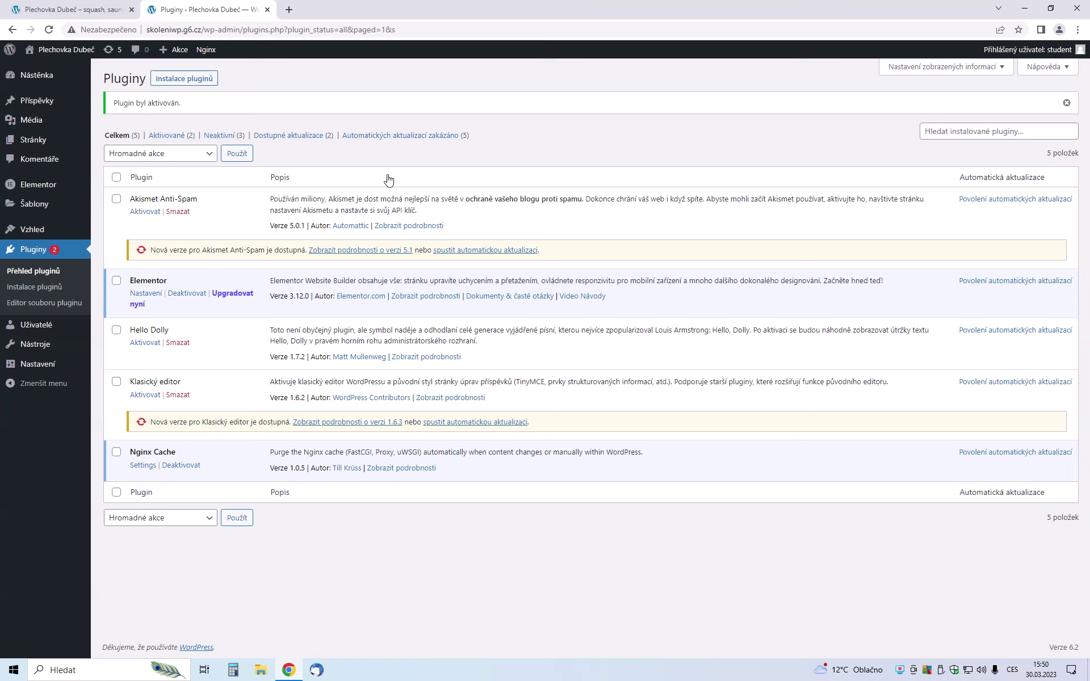
From the Stránky list, create a new page with Vytvořit stránku
mouse_move(21, 142)
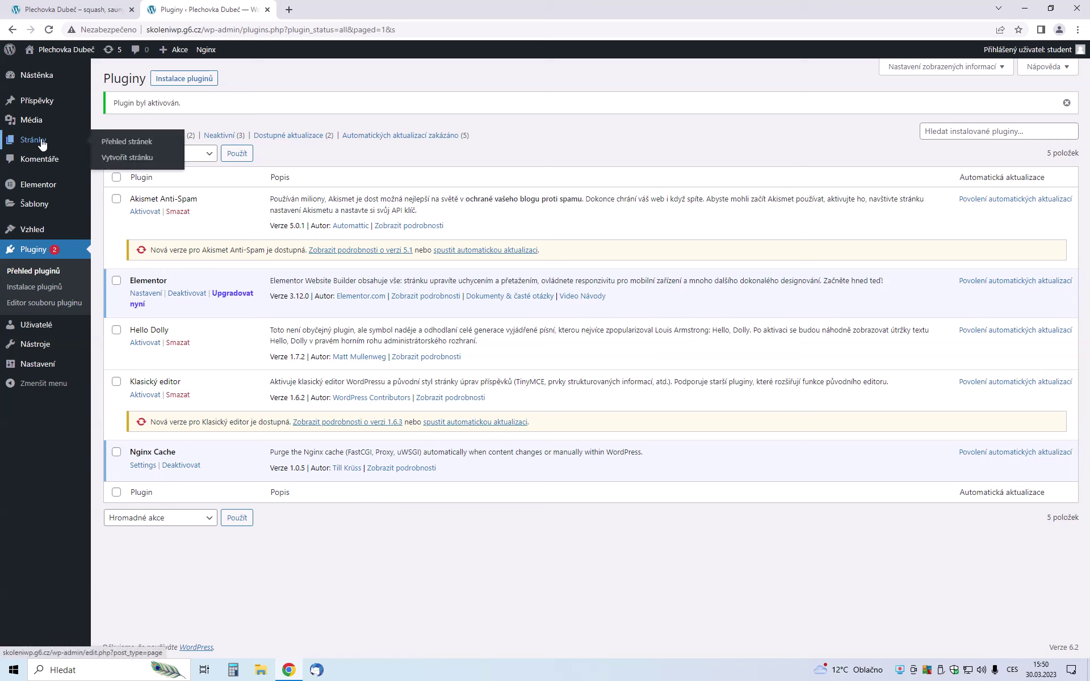
left_click(43, 145)
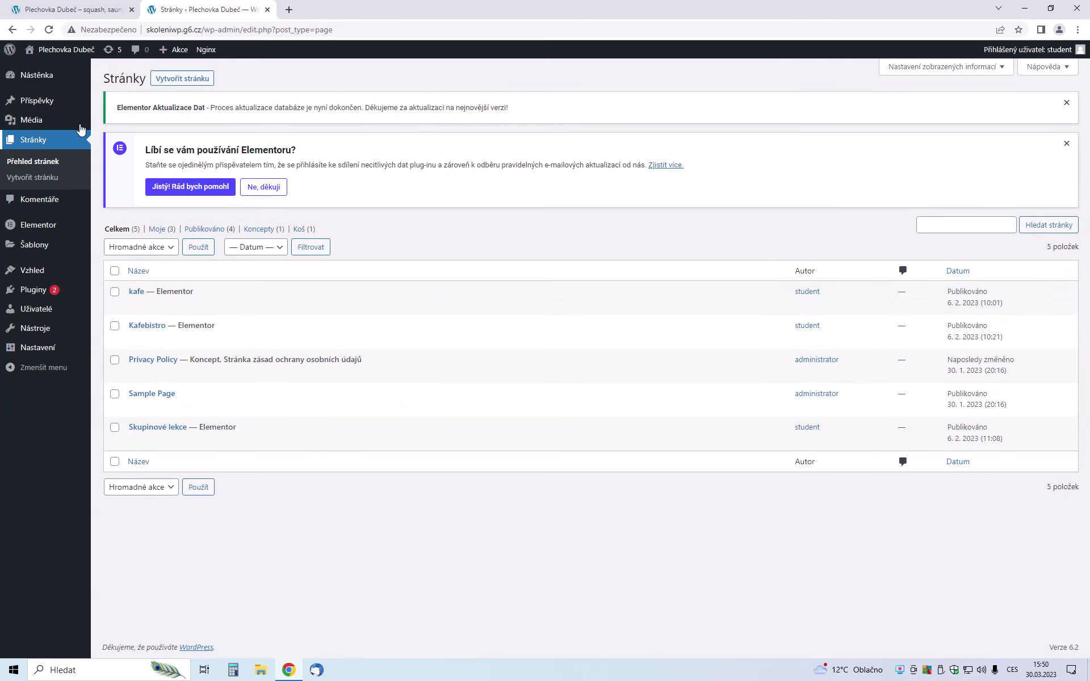
left_click(186, 78)
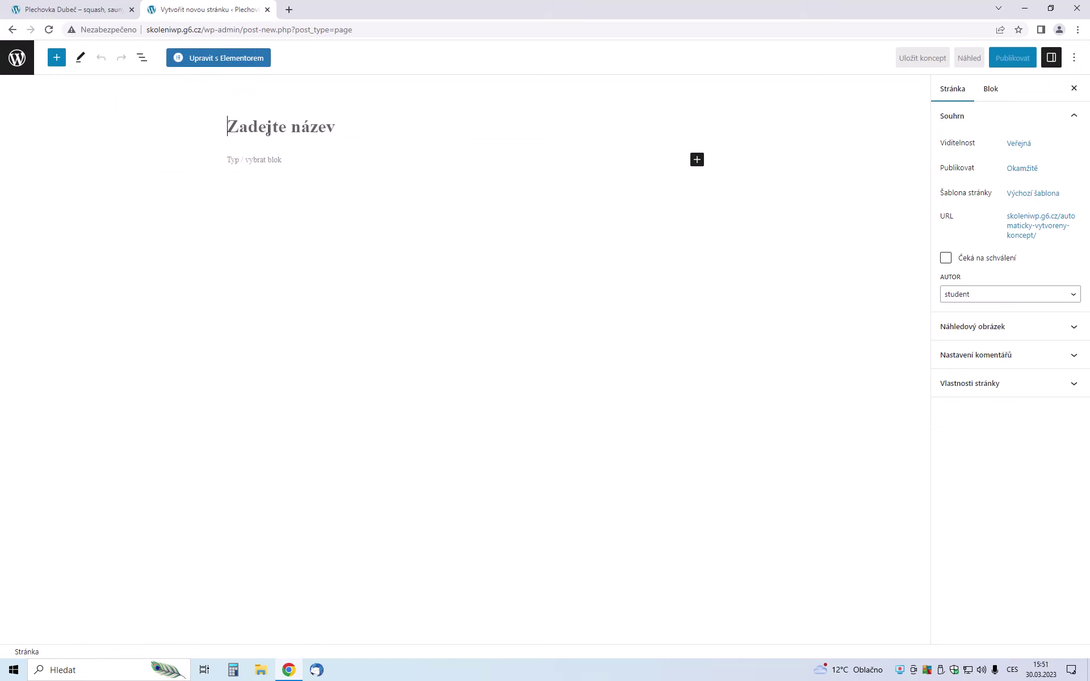
Title the new page 'úvod' and publish it, confirming in the pre-publish panel
type("úvod")
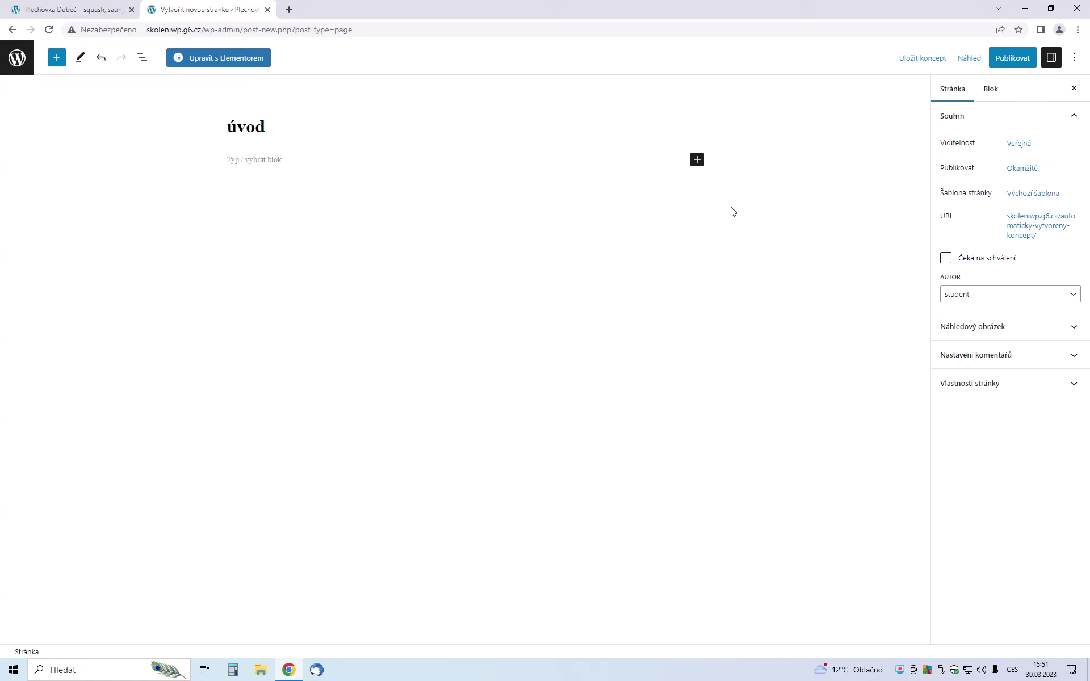
left_click(1012, 63)
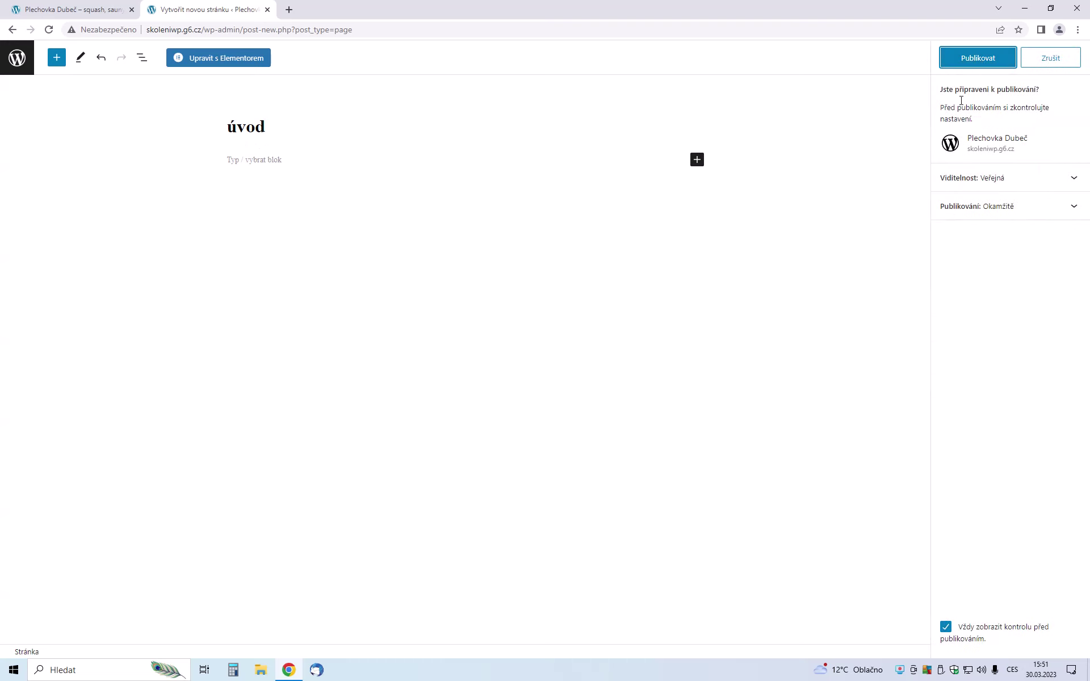
left_click(977, 59)
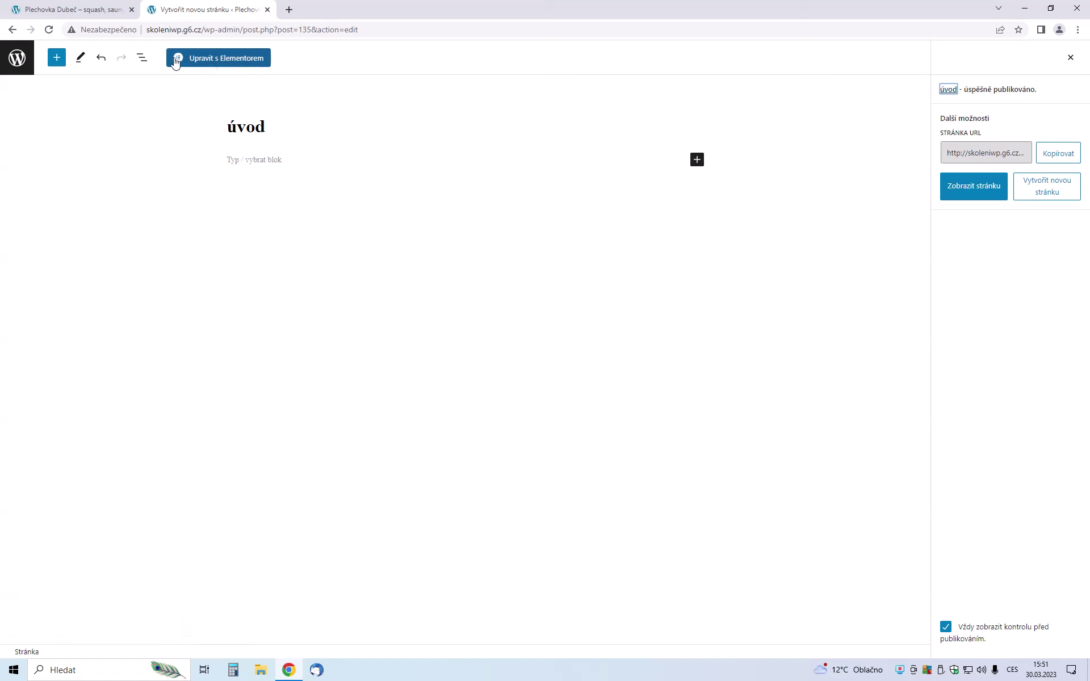
Open úvod in Elementor and dismiss the Activate Containers announcement and the Navigator panel
left_click(251, 60)
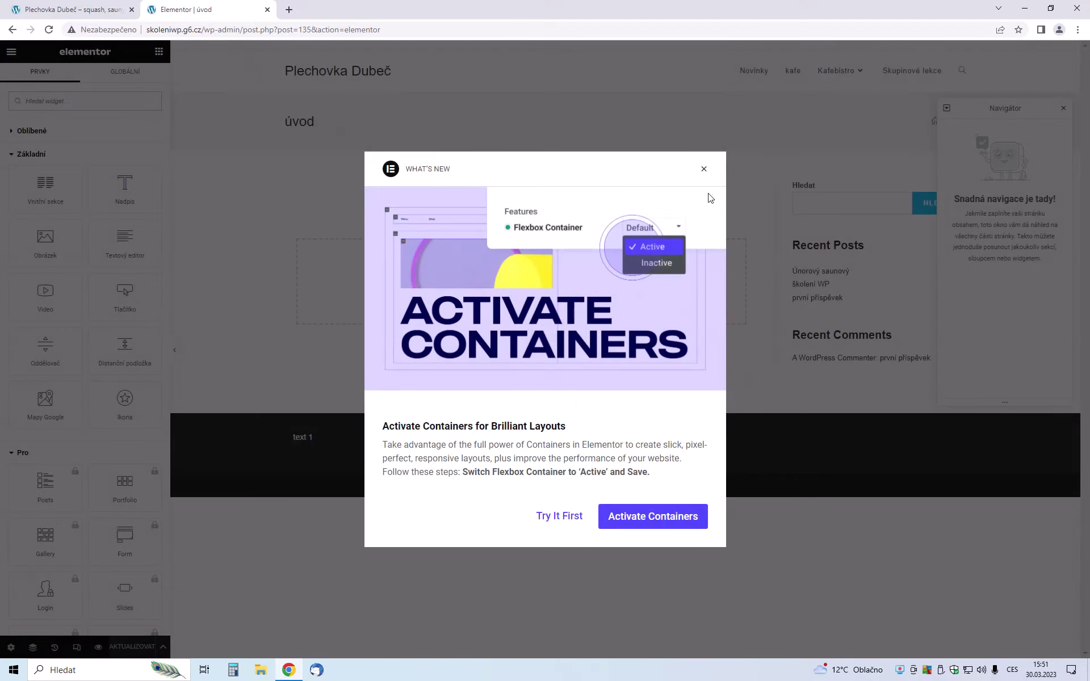
left_click(703, 169)
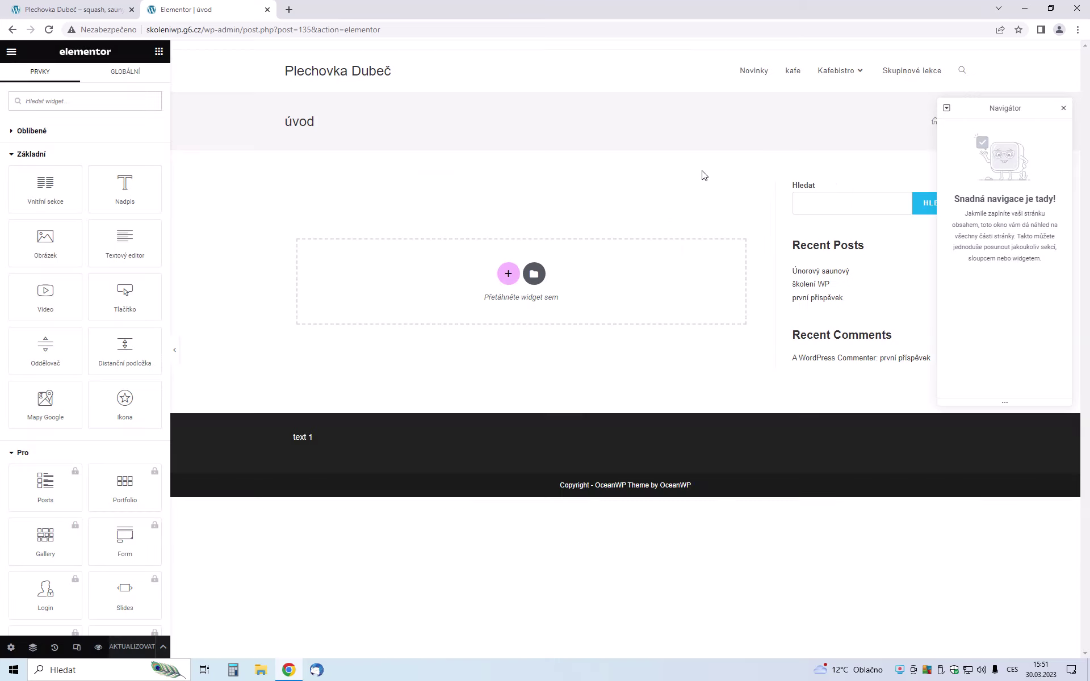
left_click(1063, 108)
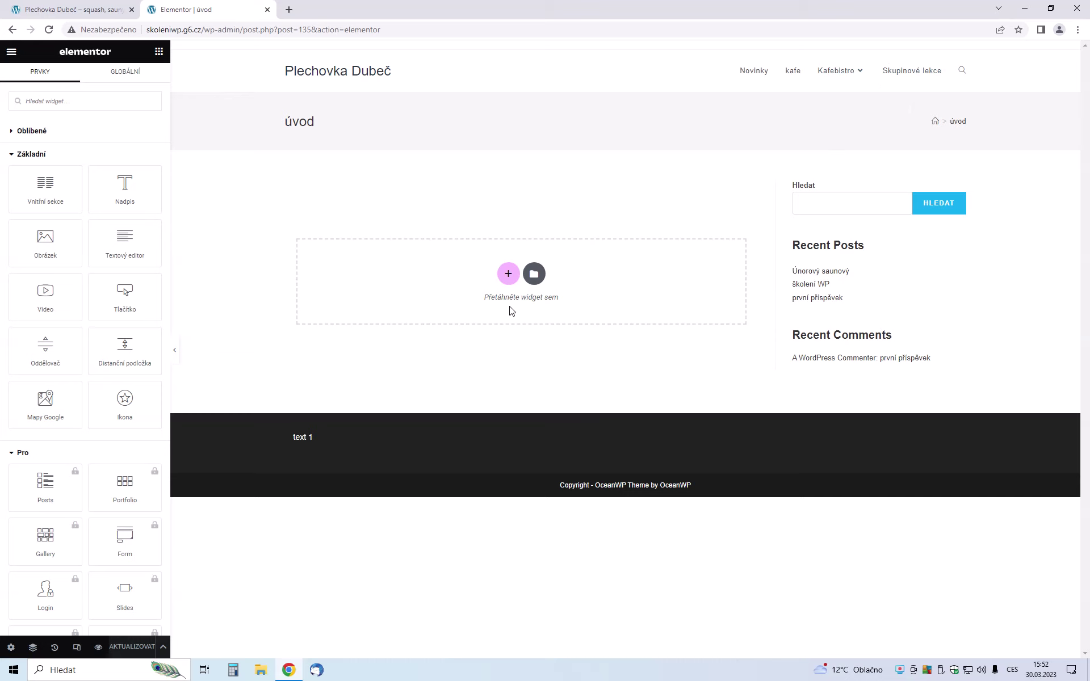
Add a two-column section and drop an Image widget (Obrázek) into its left column
left_click(509, 277)
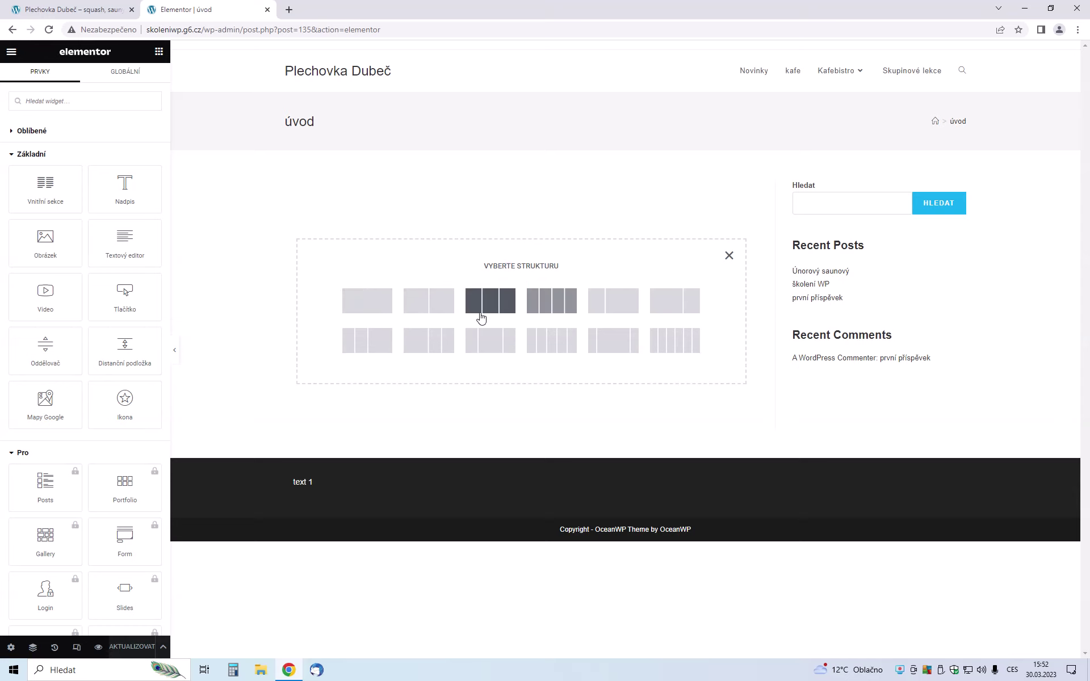
left_click(433, 304)
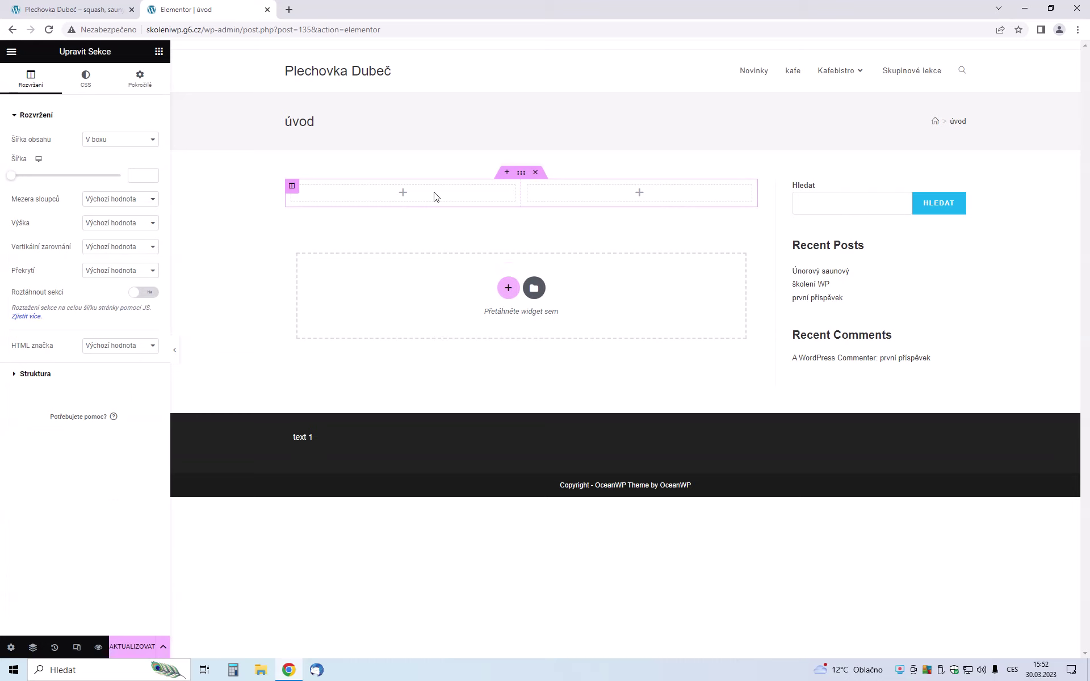
left_click(160, 52)
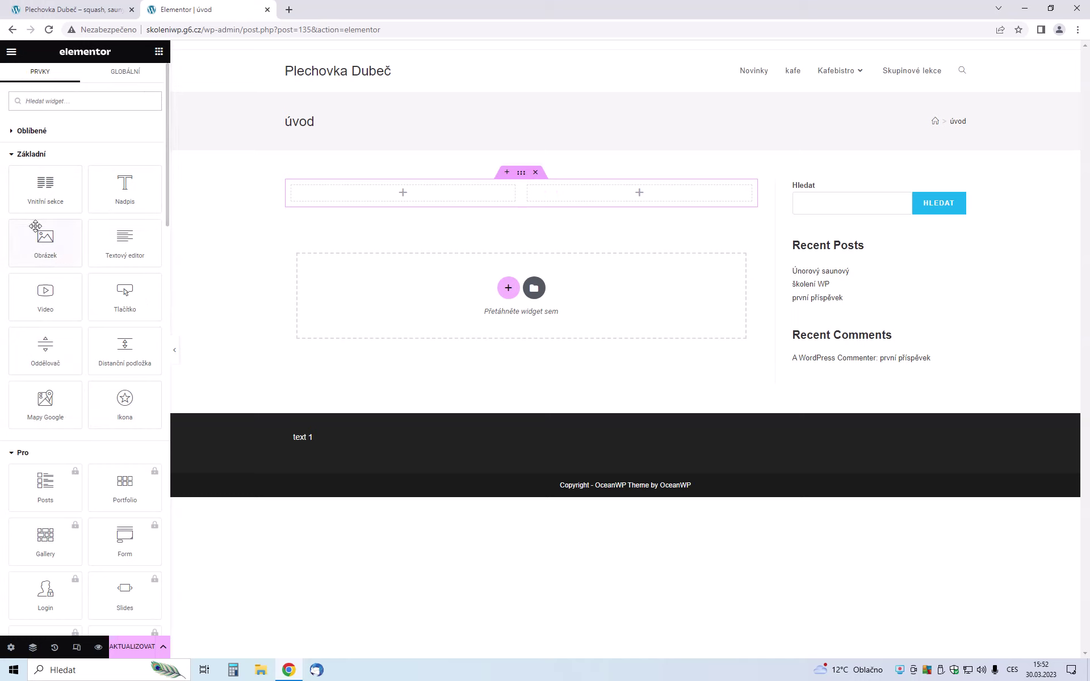
left_click_drag(62, 242, 369, 193)
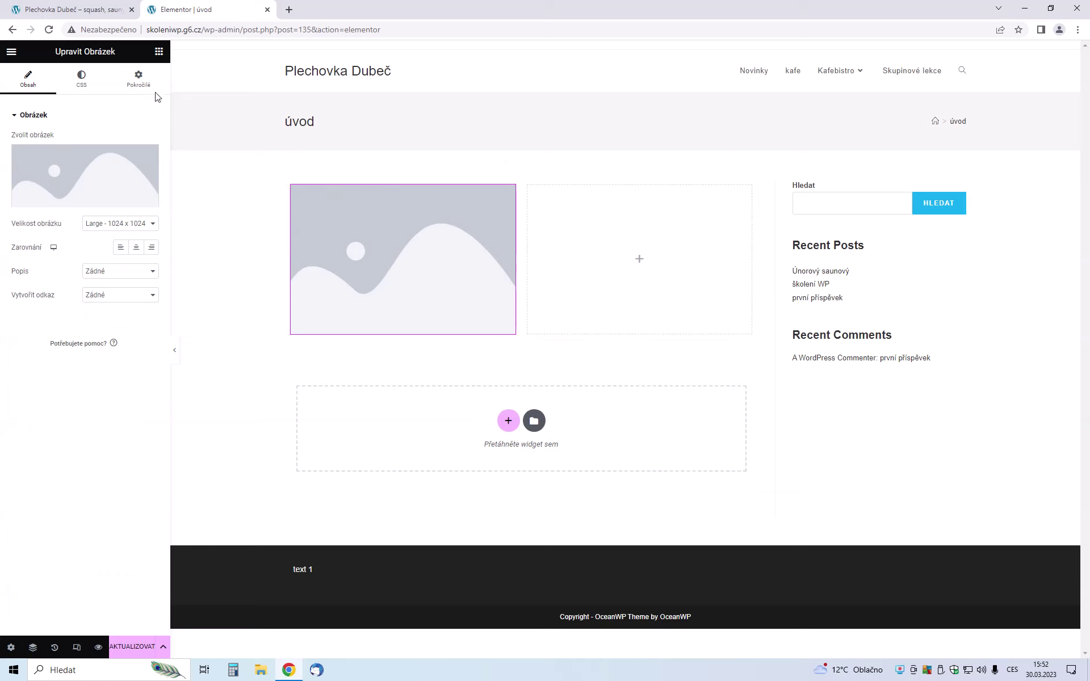
left_click(159, 51)
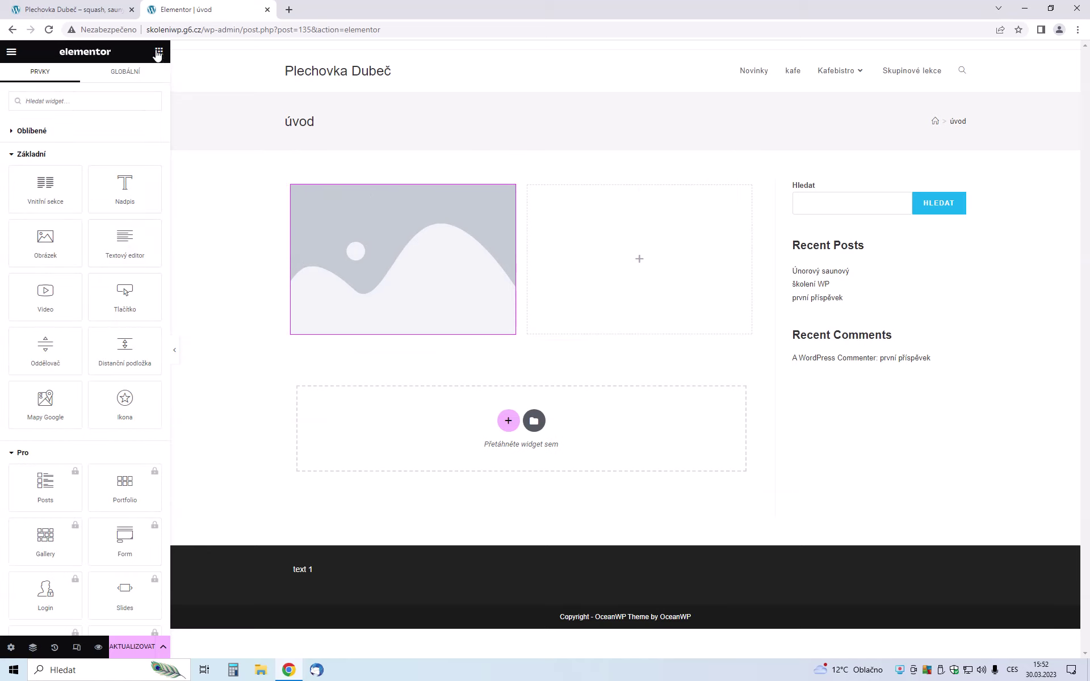
Drop a Text Editor widget into the right column and select the image widget
left_click_drag(116, 241, 593, 263)
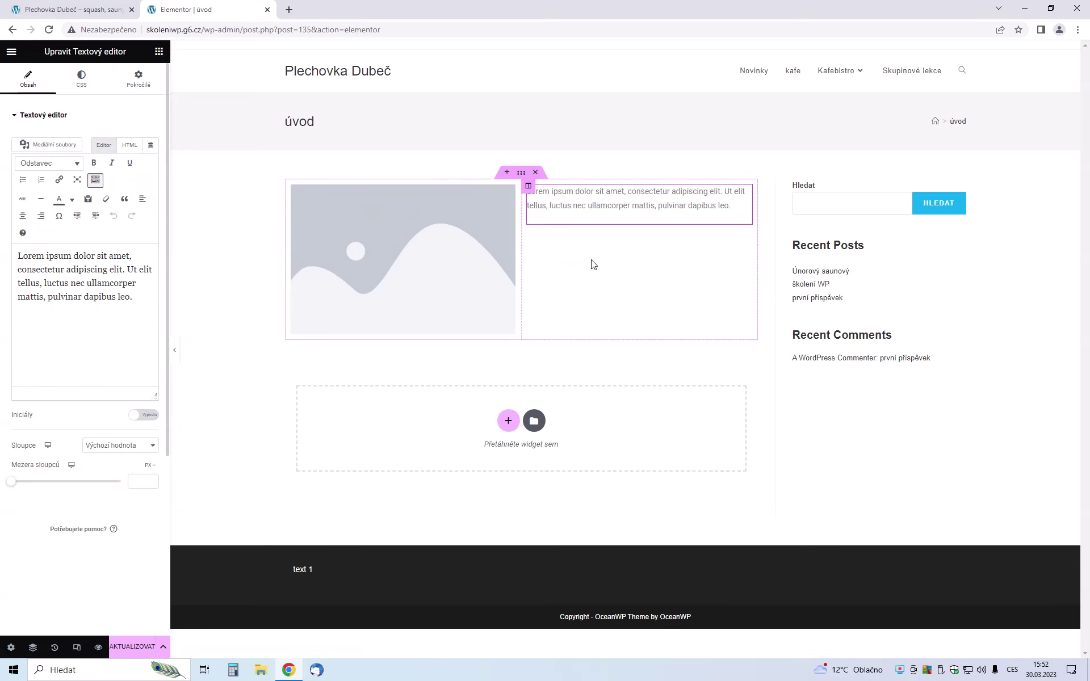
left_click(408, 261)
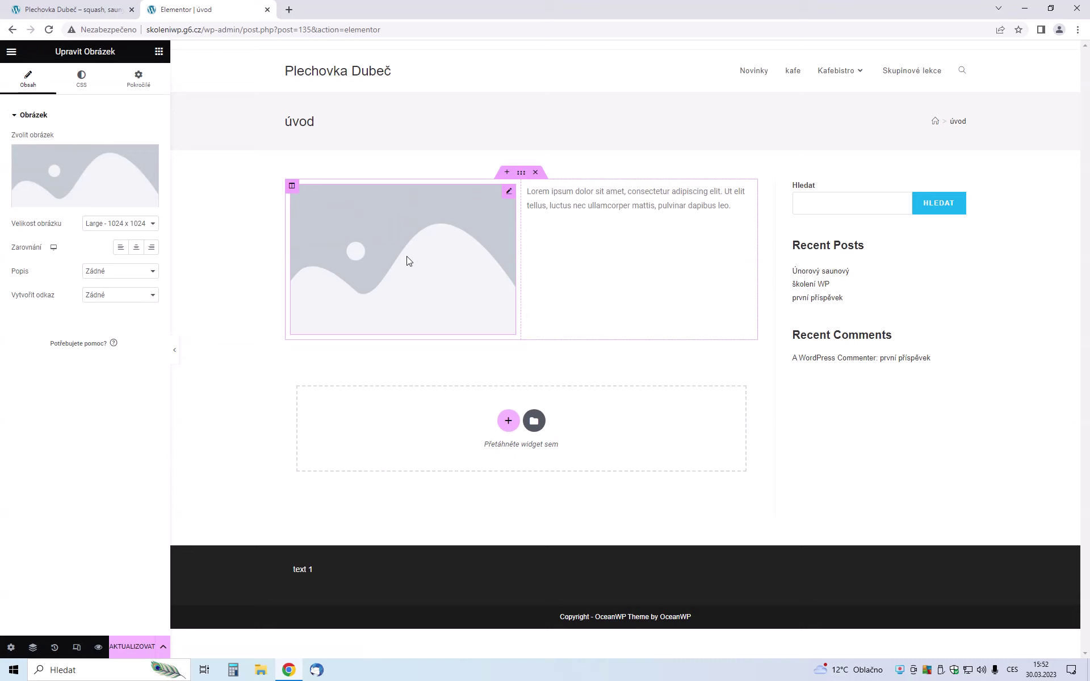
left_click(551, 205)
left_click(437, 268)
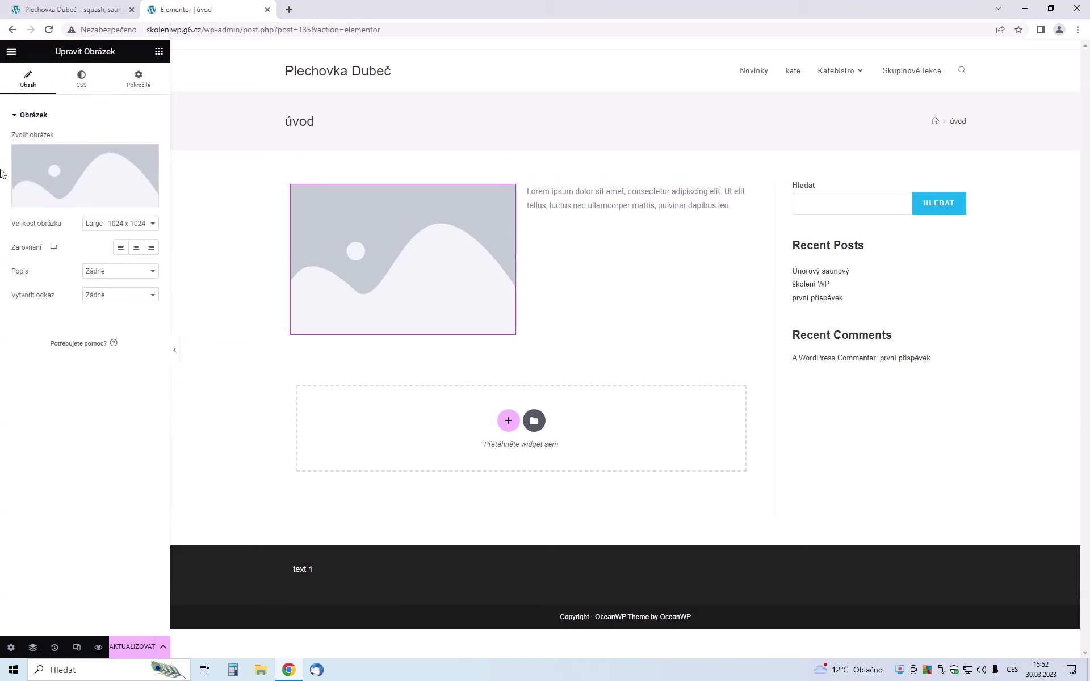
Set the image to the kafebistro_M9A0667 cafe photo, then reopen the media library
left_click(92, 180)
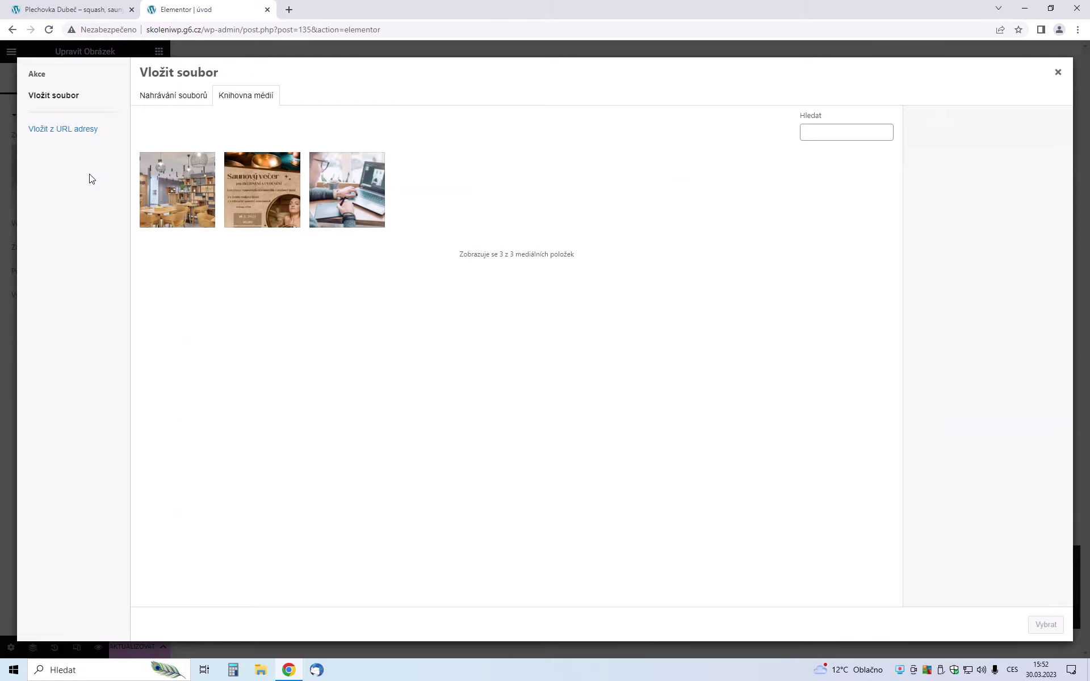
left_click(156, 202)
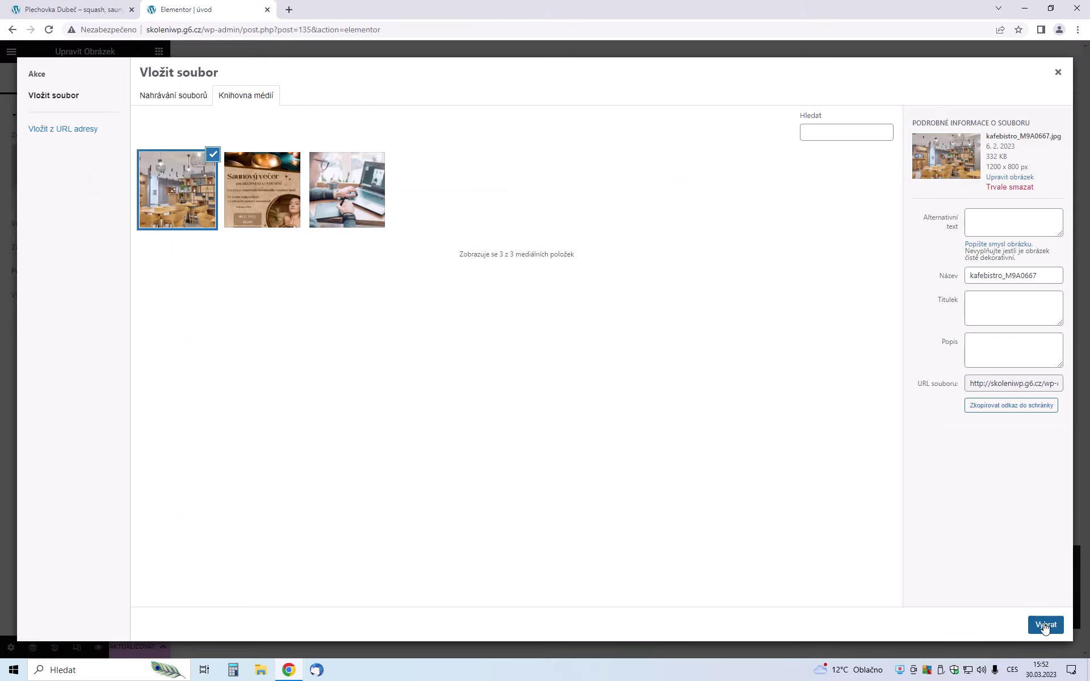
left_click(1045, 625)
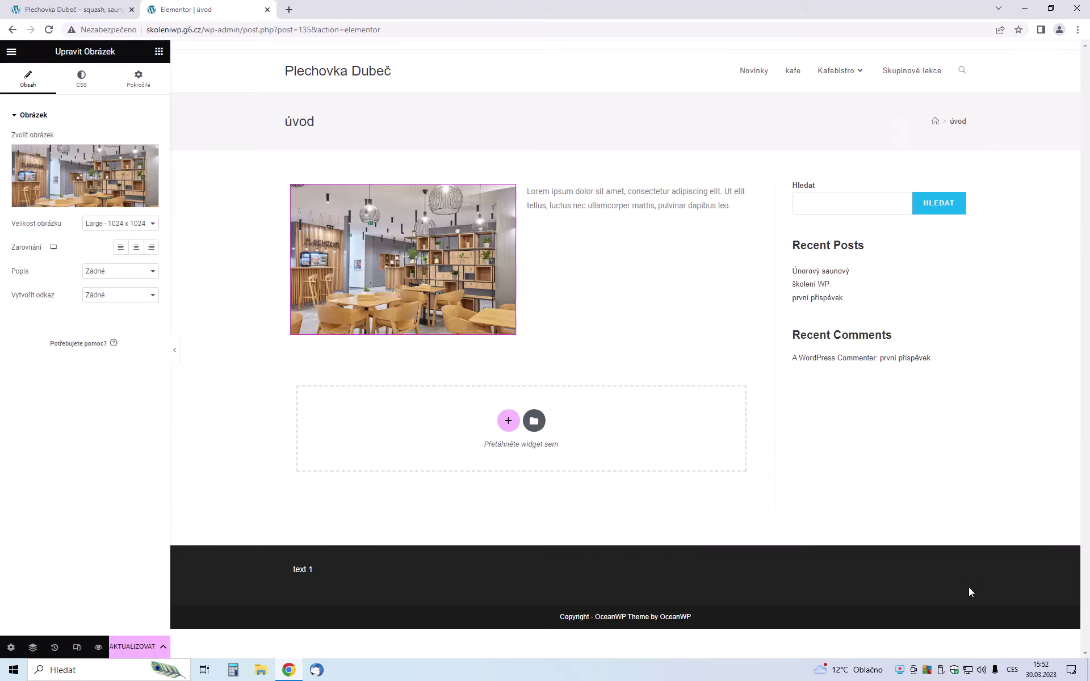
left_click(91, 180)
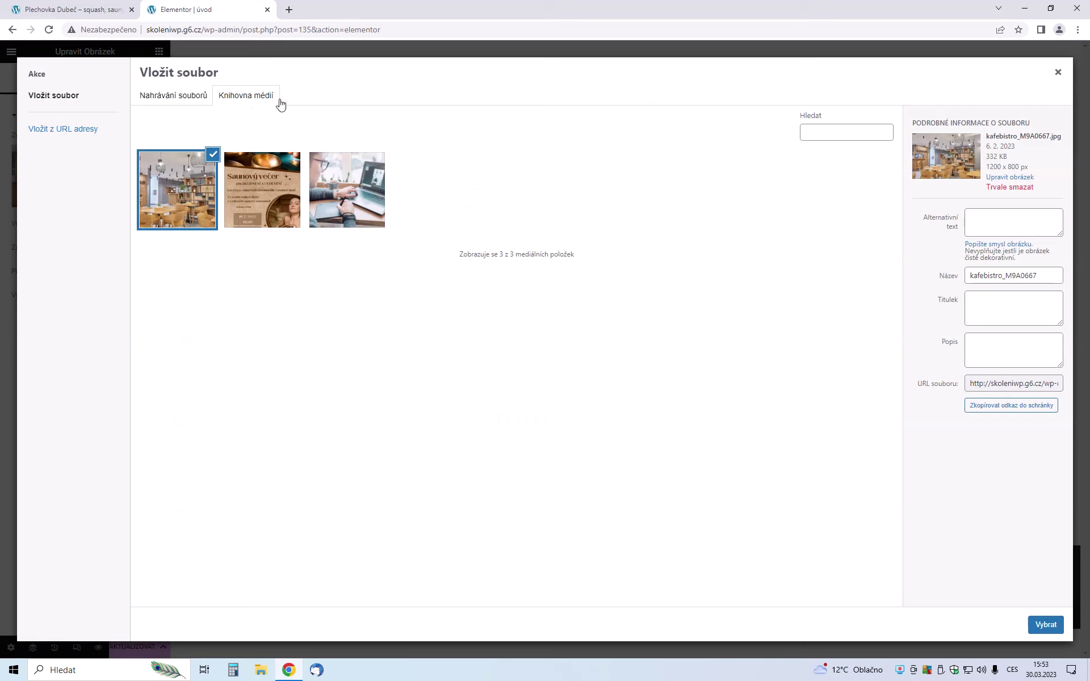
Upload lighthouse-5537038_960_720.jpg from Plocha > 2023 > Photoshop NEW 23 > Lampa - světlo and insert it as the image
left_click(170, 101)
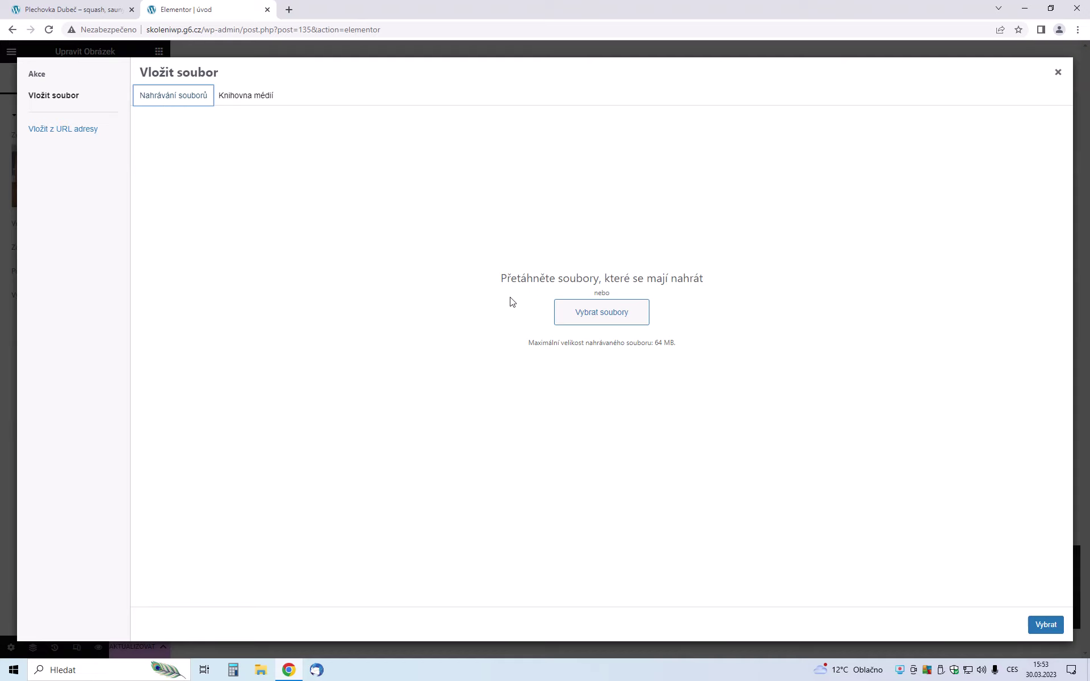
left_click(586, 317)
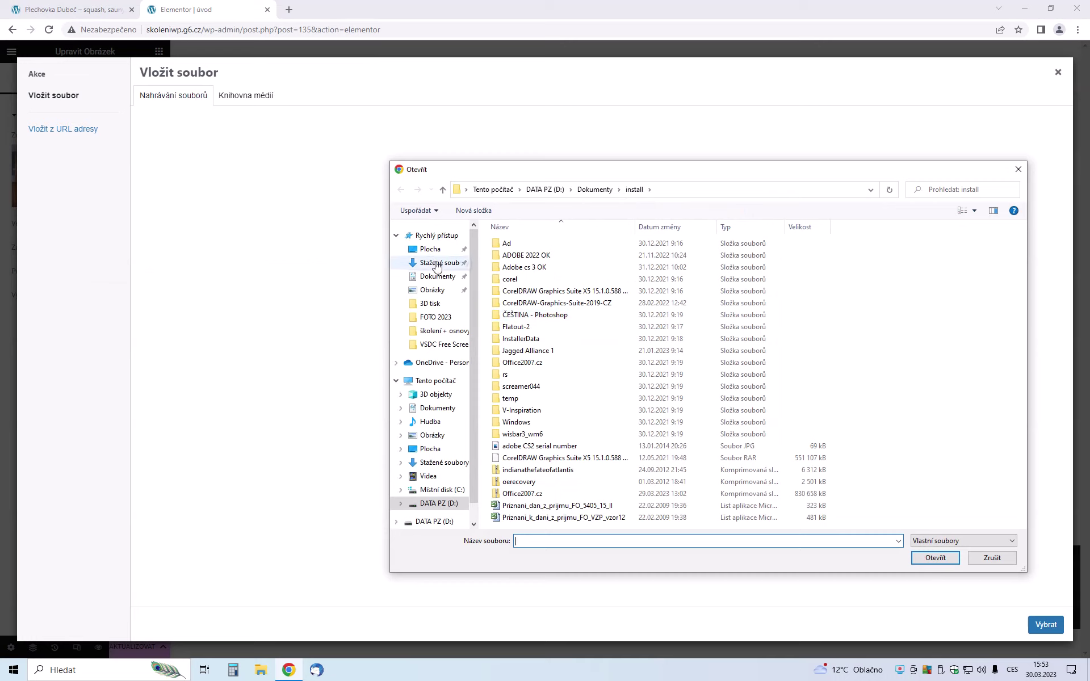
left_click(430, 249)
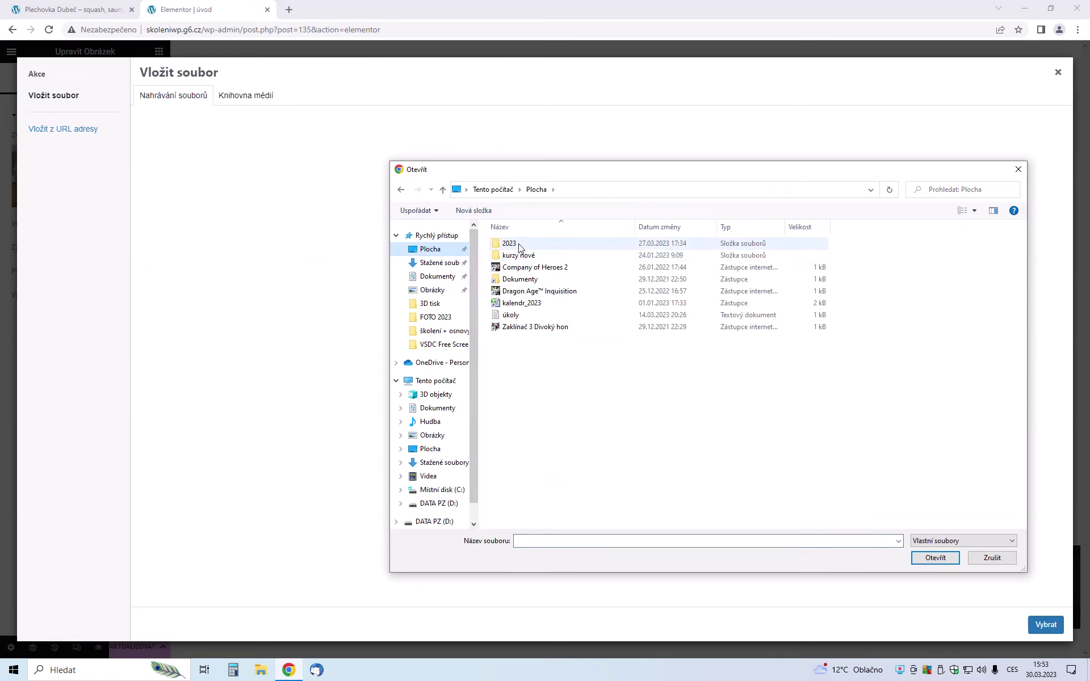
double_click(510, 244)
double_click(529, 283)
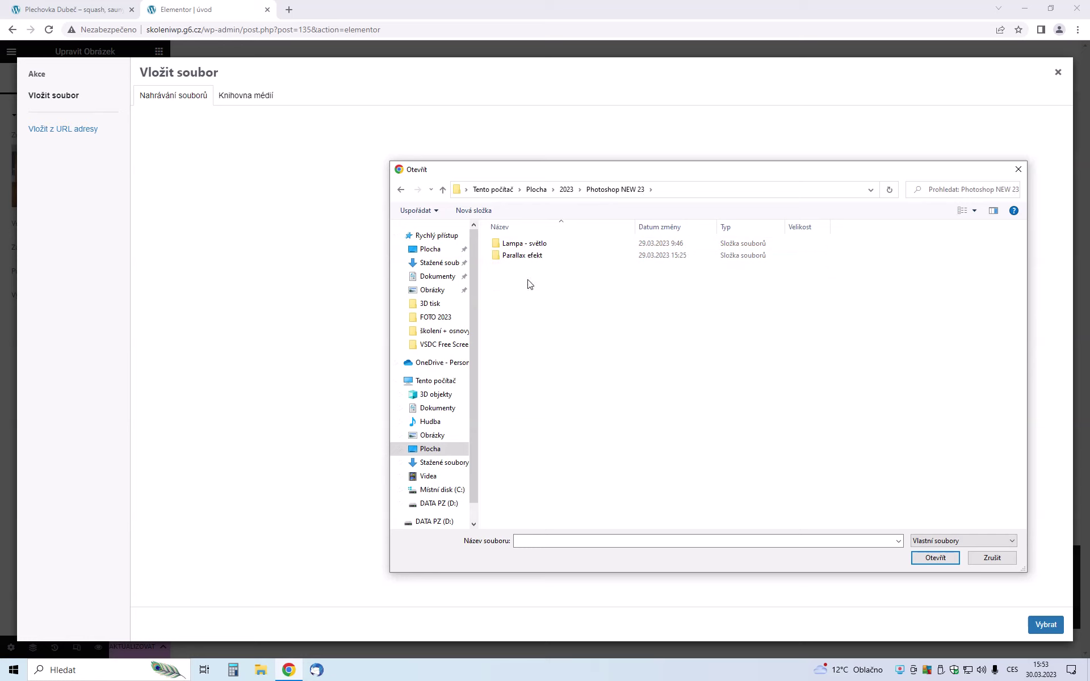
double_click(520, 243)
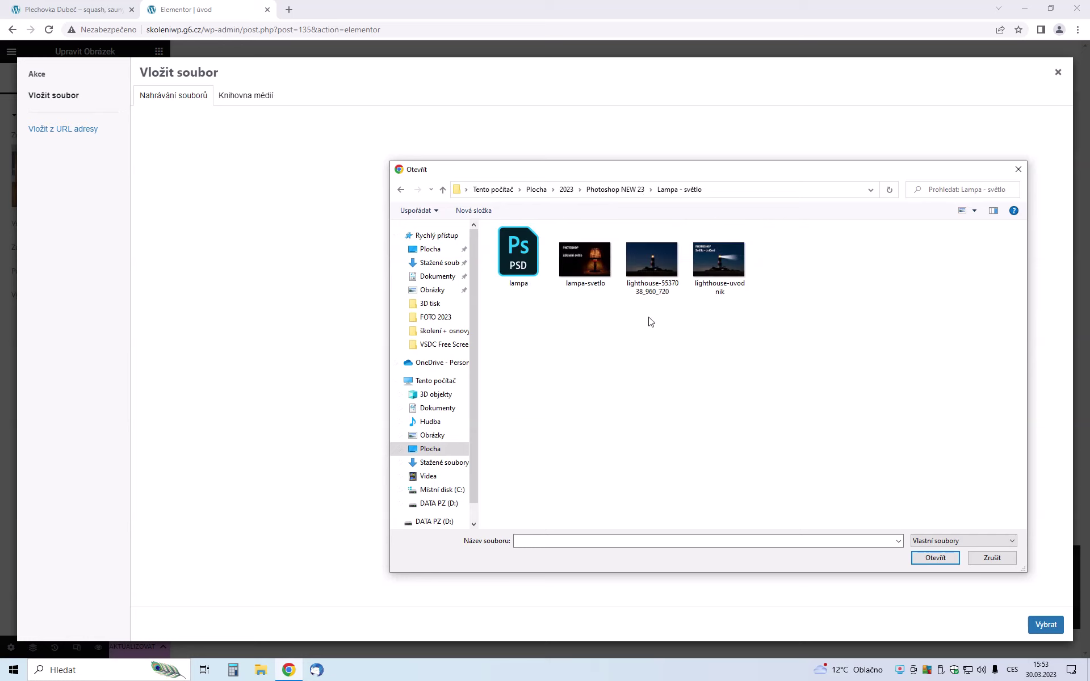
double_click(647, 280)
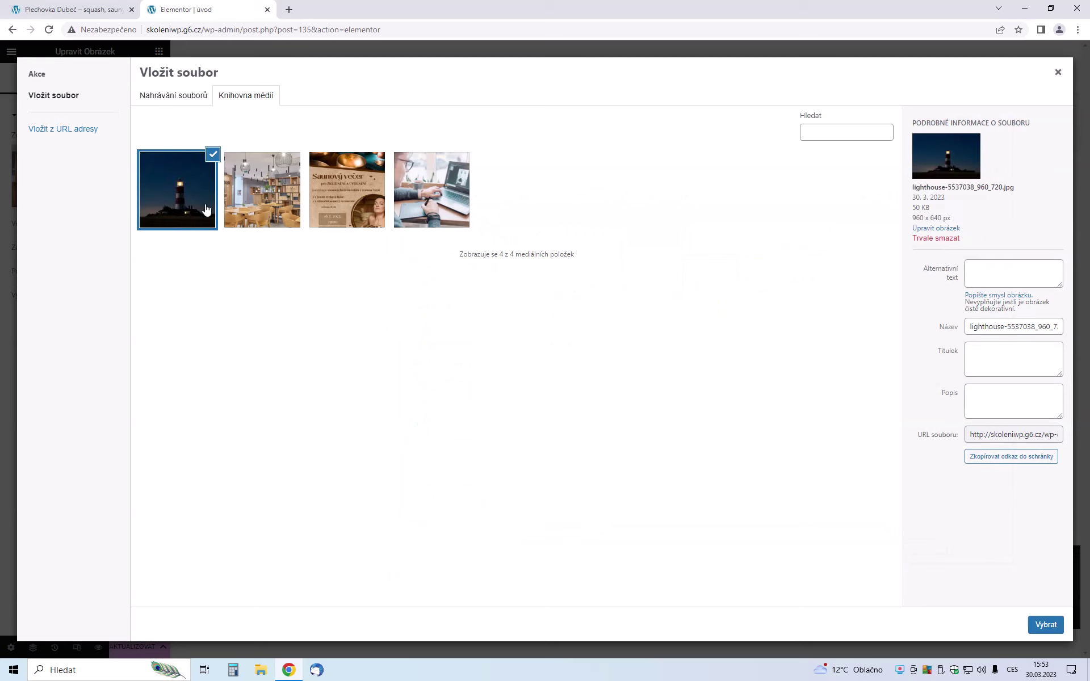
left_click(1046, 625)
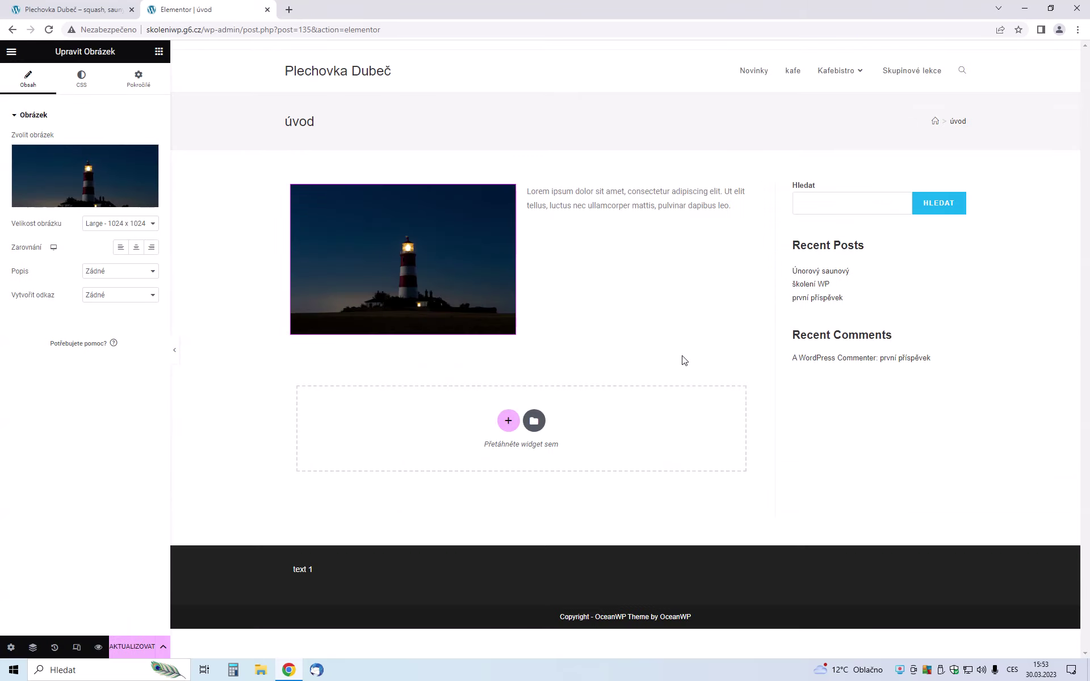
left_click(570, 207)
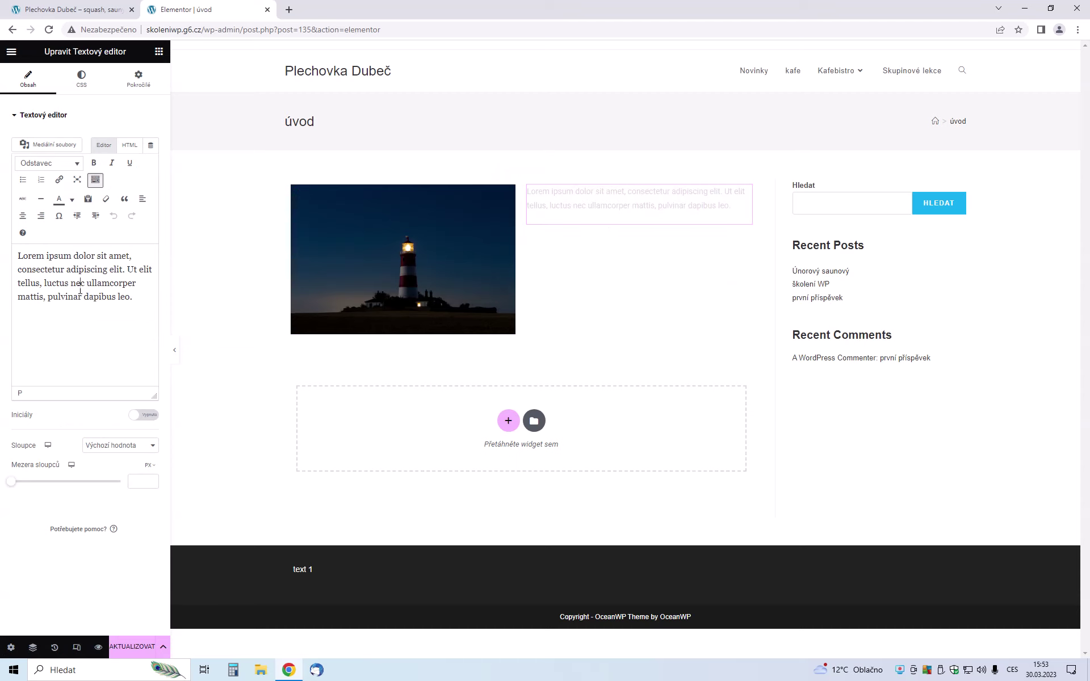
Add an empty single-column section above the lighthouse image and text section
left_click_drag(134, 297, 2, 256)
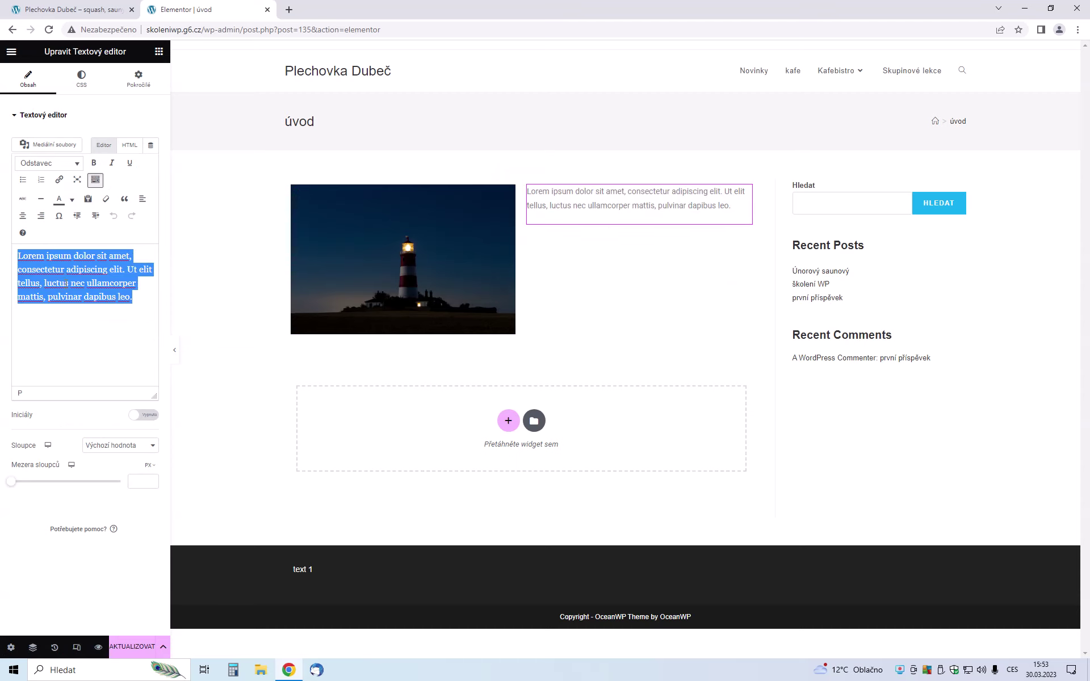
left_click(587, 297)
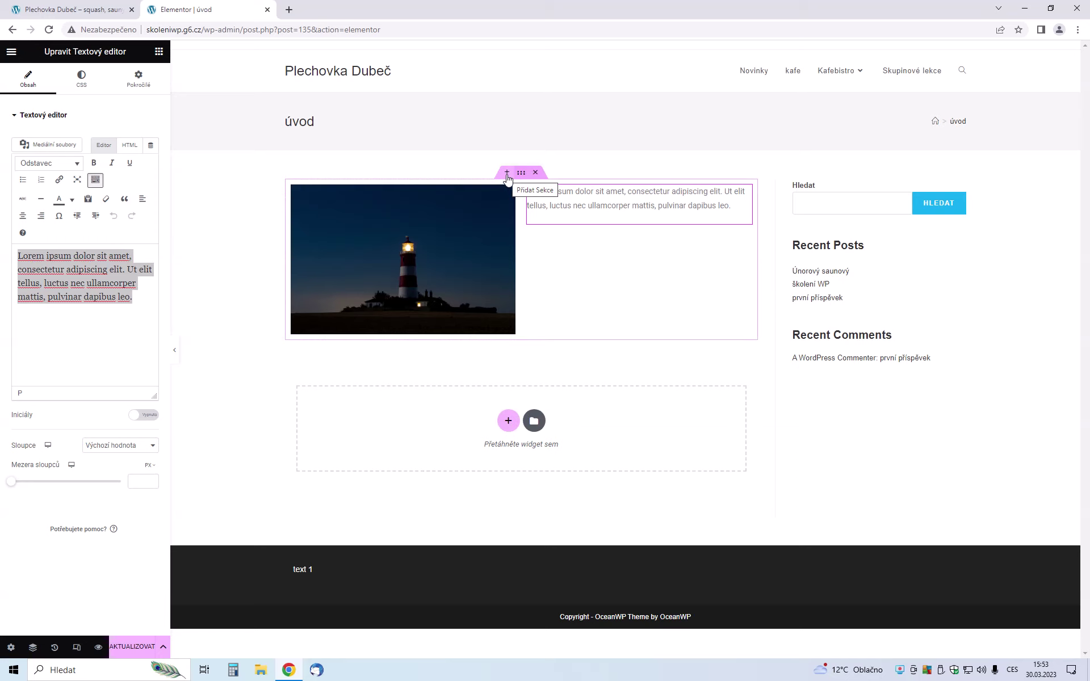
left_click(508, 177)
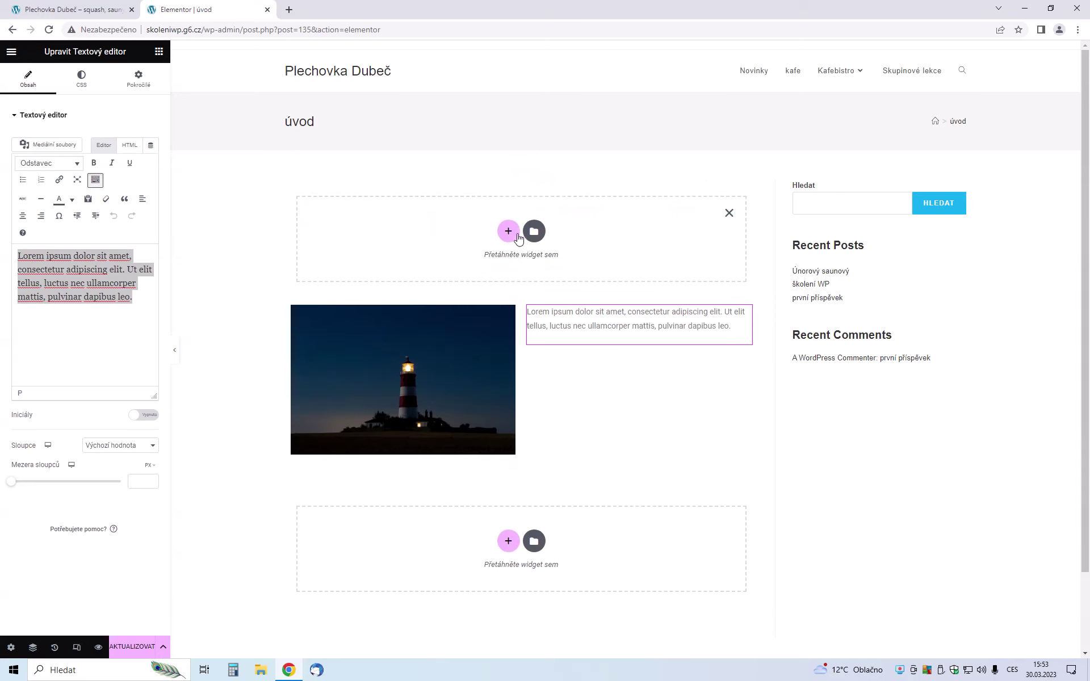
left_click(505, 232)
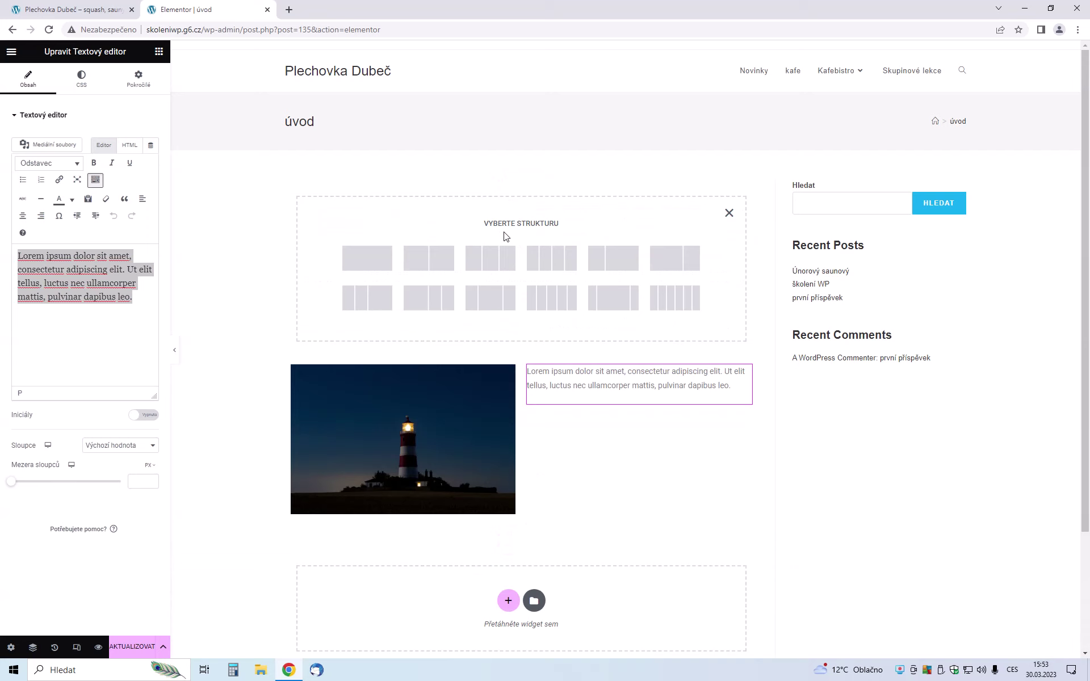
left_click(380, 245)
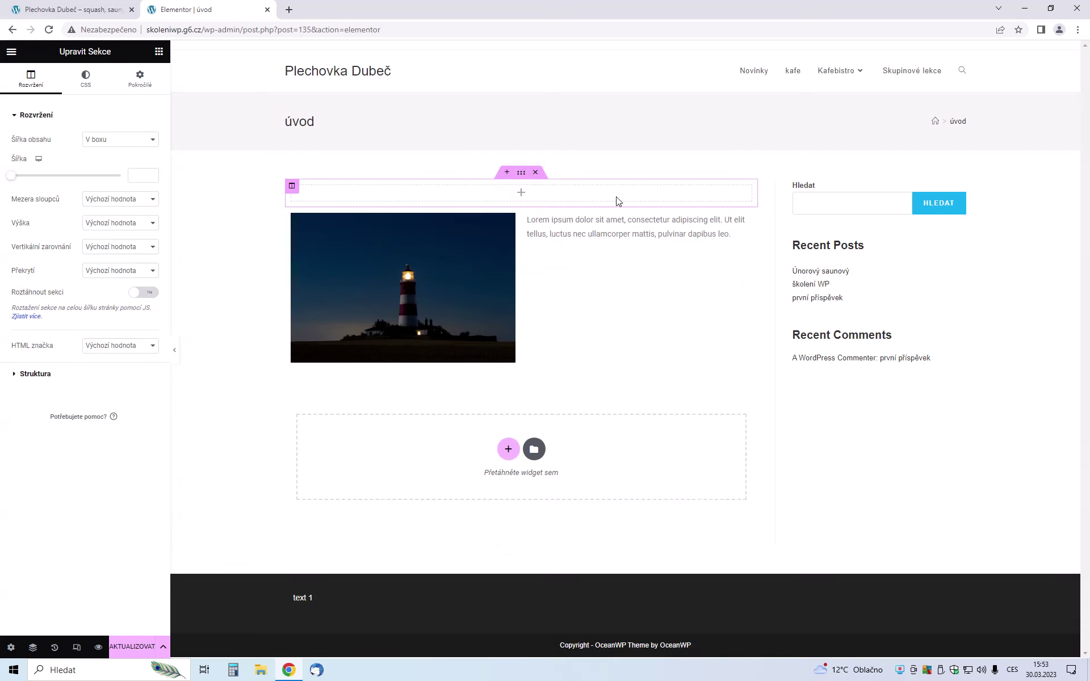
Place a Heading widget in the new section reading 'Vítejte na mých stránkách..'
left_click(159, 52)
left_click_drag(125, 185, 342, 195)
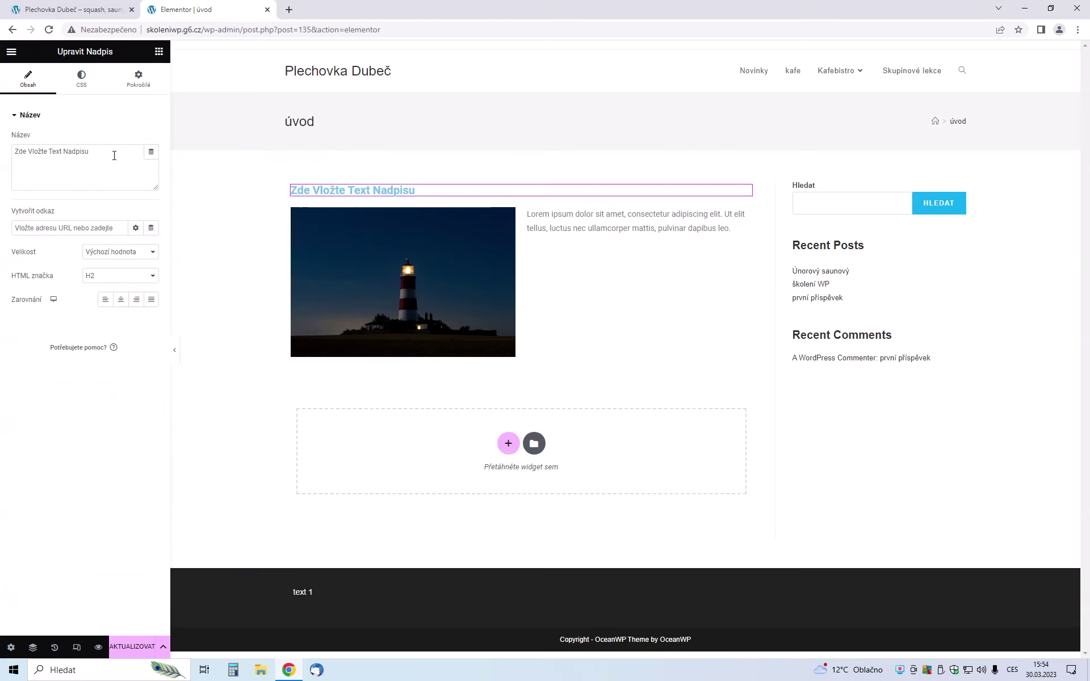
left_click_drag(117, 150, 7, 156)
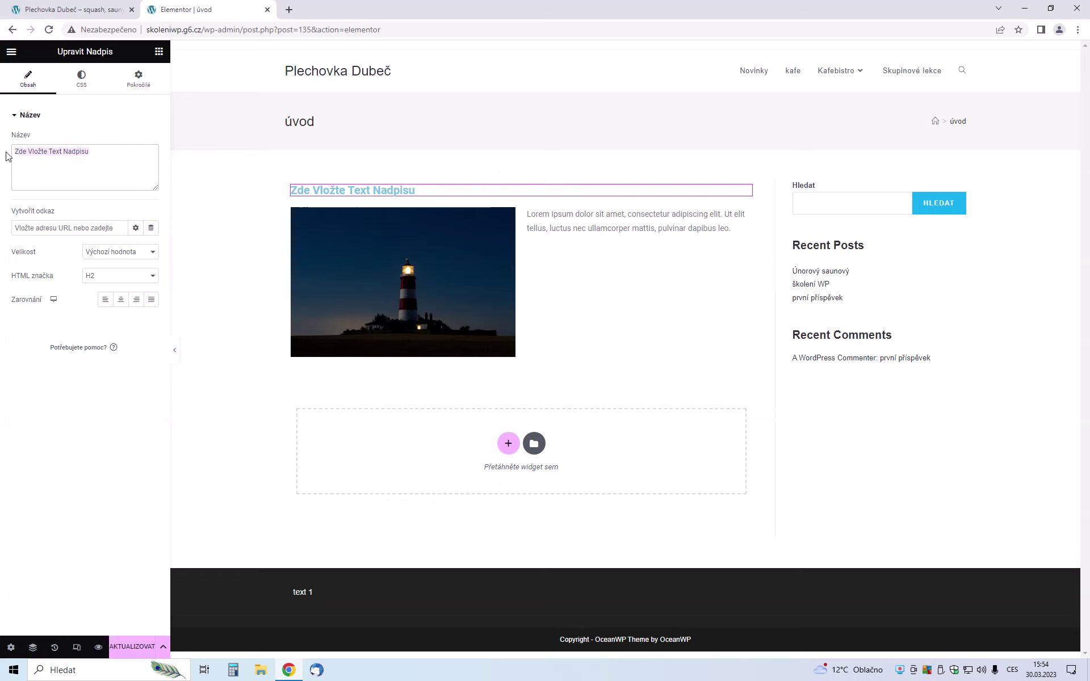
type("Víte")
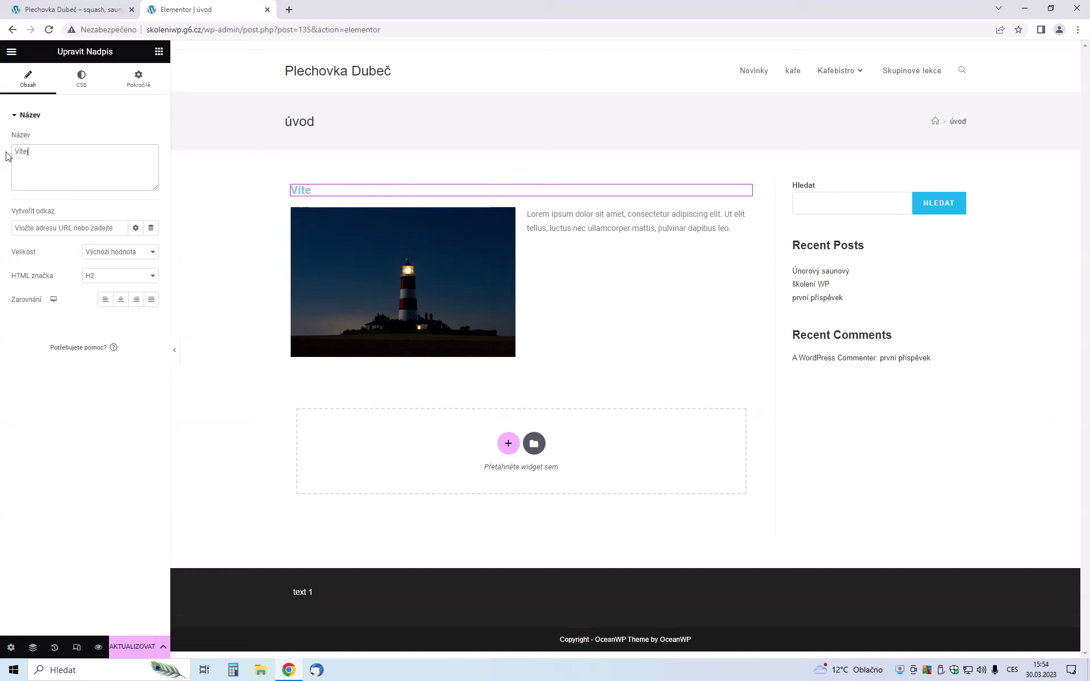
type("jte na mých stránkách..")
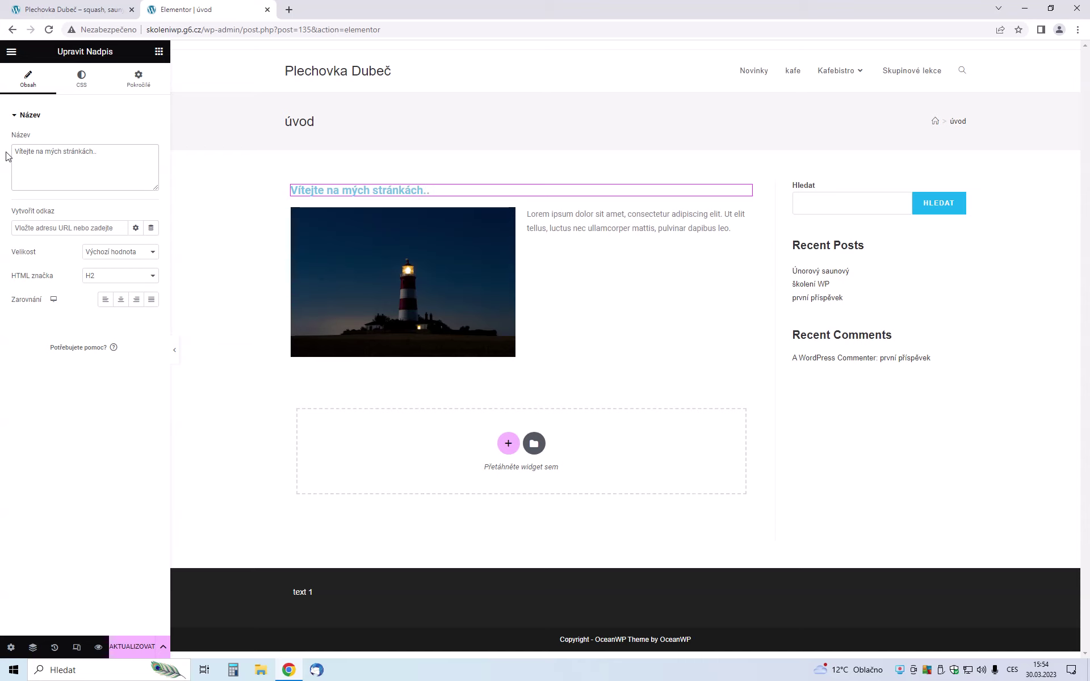
Set the heading size to XL and switch to its Style settings
left_click(91, 251)
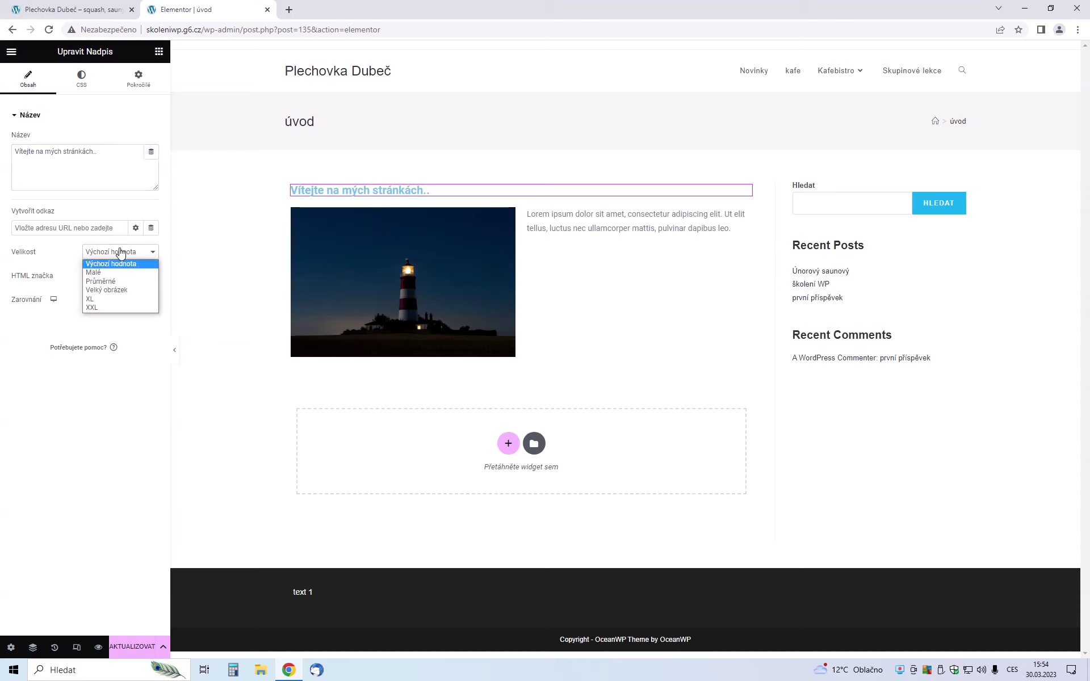
left_click(105, 299)
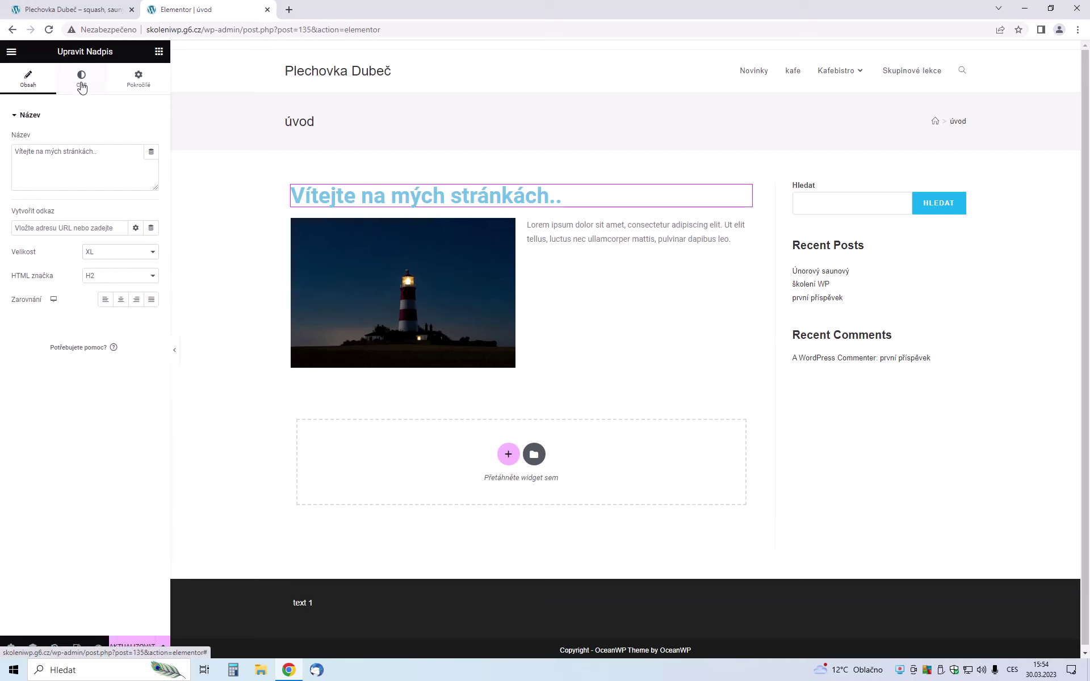
left_click(82, 84)
left_click(33, 84)
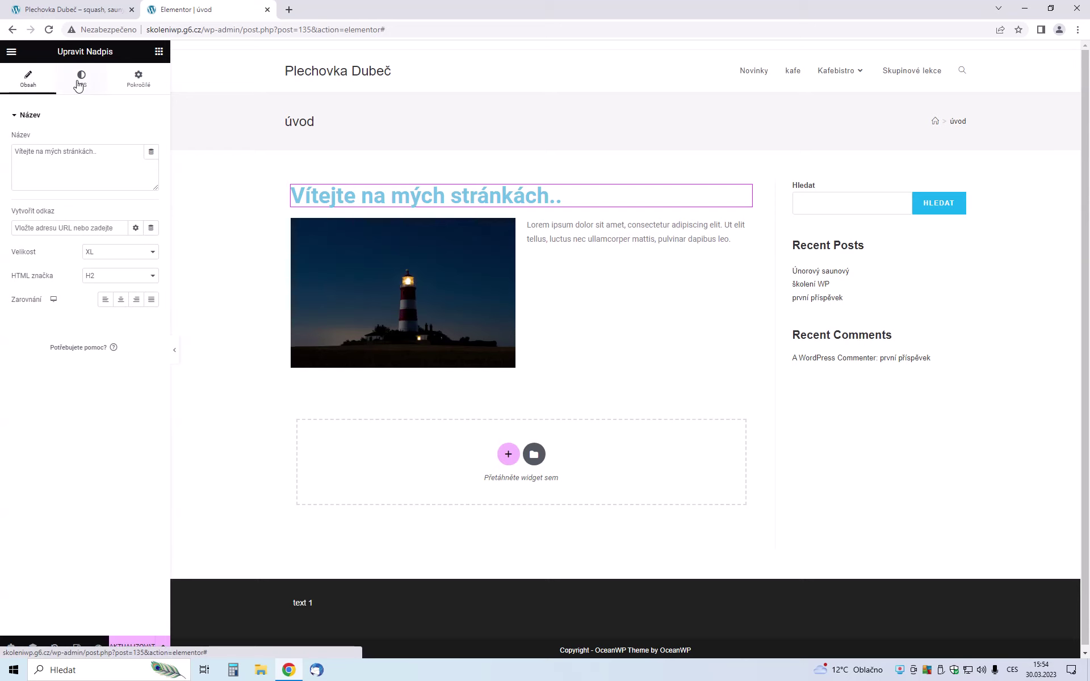
left_click(80, 84)
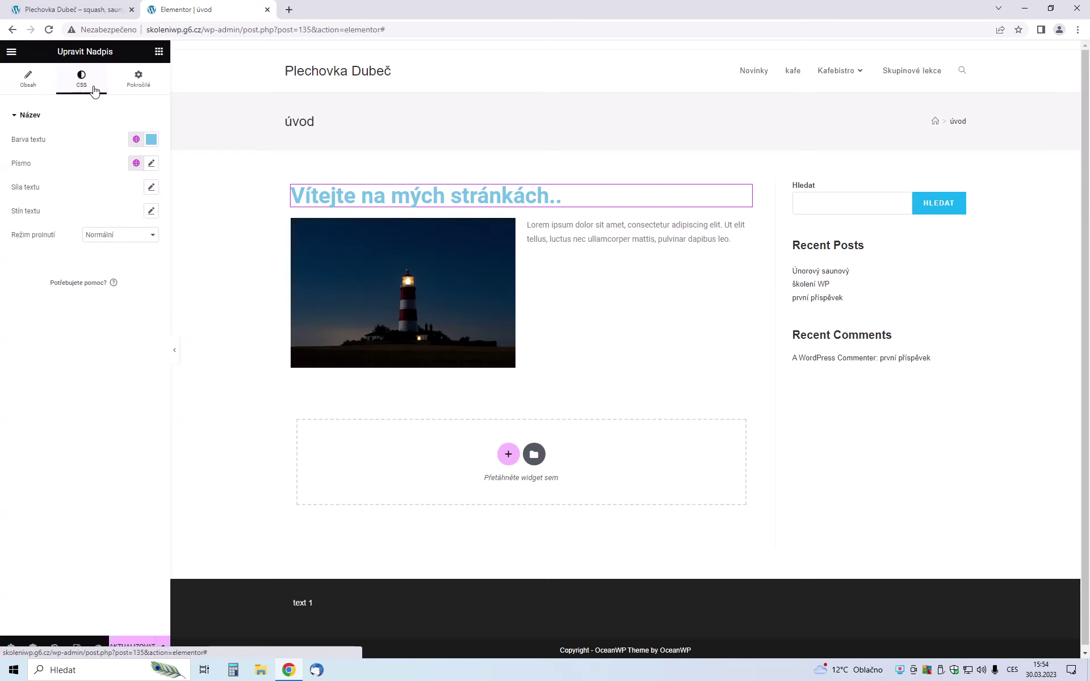
Color the welcome heading text black and save the page with Aktualizovat
left_click(151, 139)
left_click_drag(114, 253, 5, 283)
left_click(91, 405)
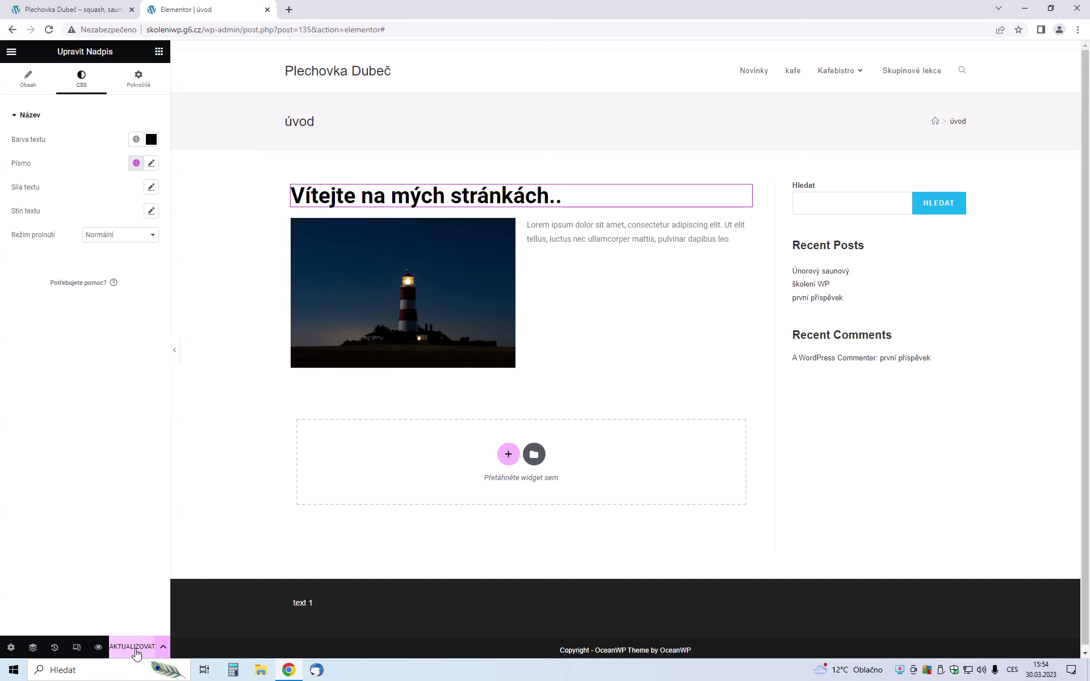
left_click(137, 654)
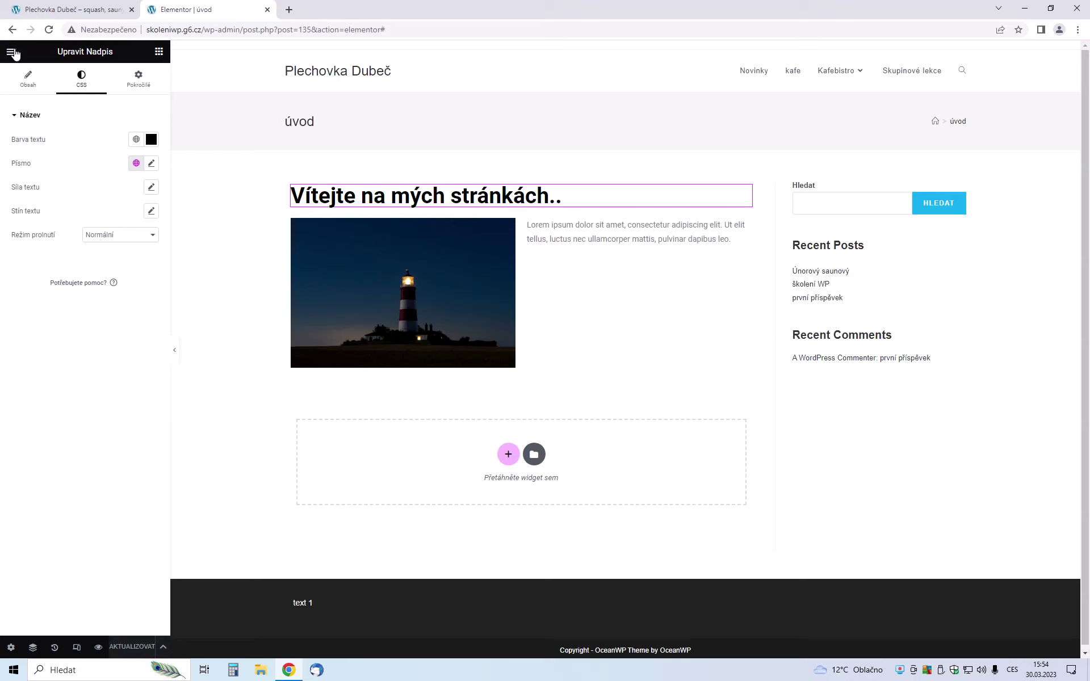
Exit Elementor and view the site's front page in the first browser tab
left_click(12, 52)
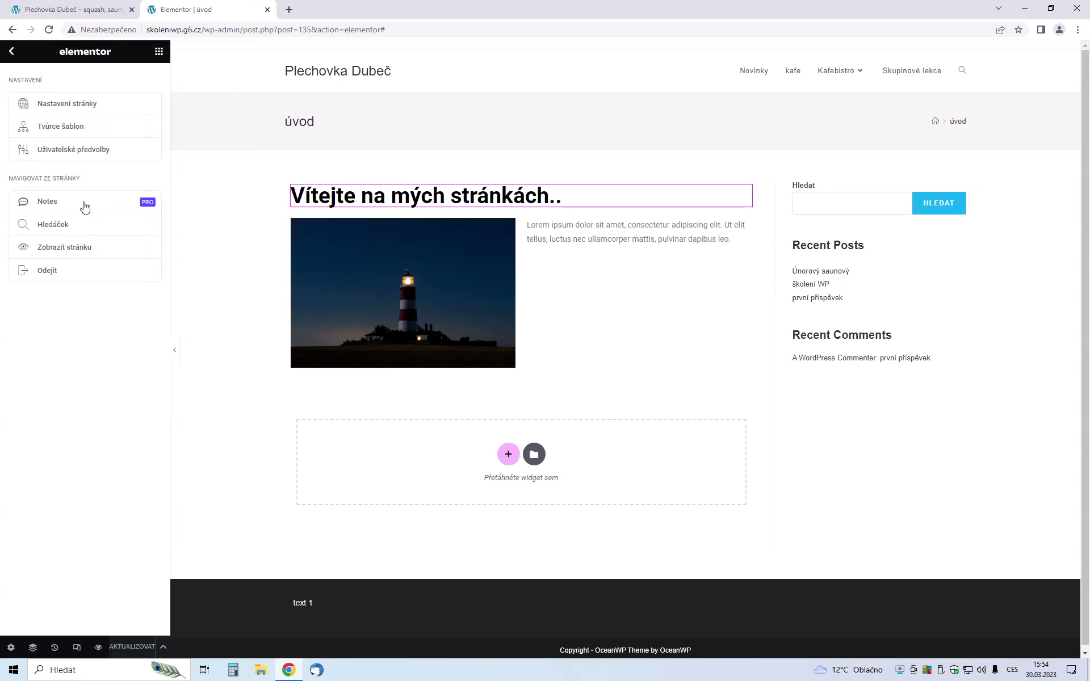
left_click(61, 280)
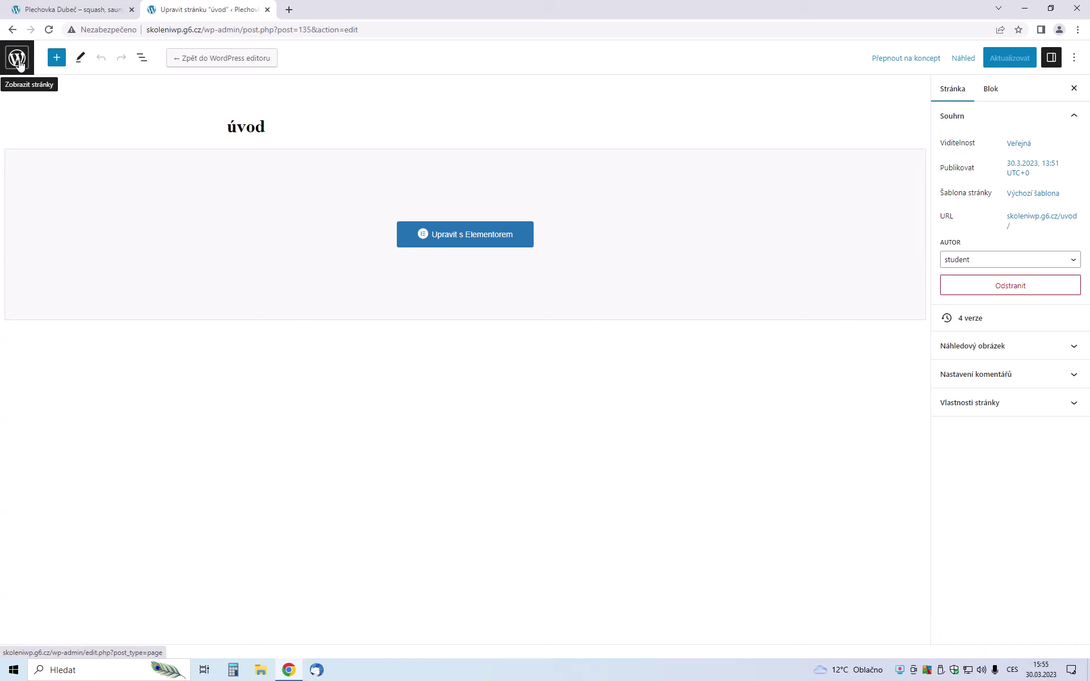
left_click(20, 63)
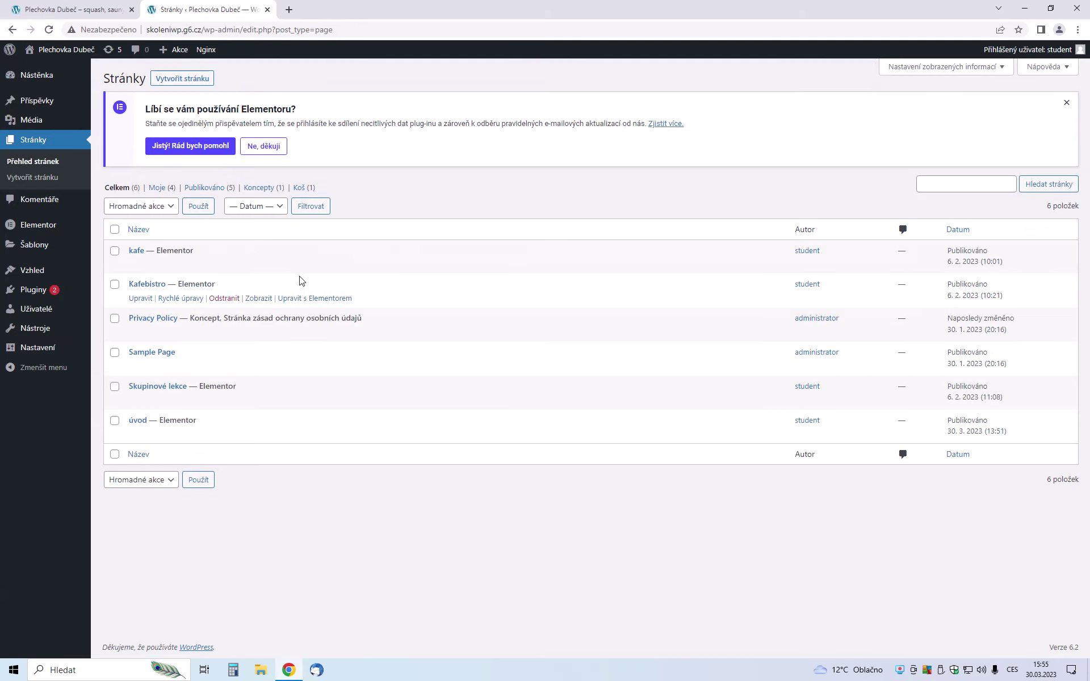
left_click(64, 6)
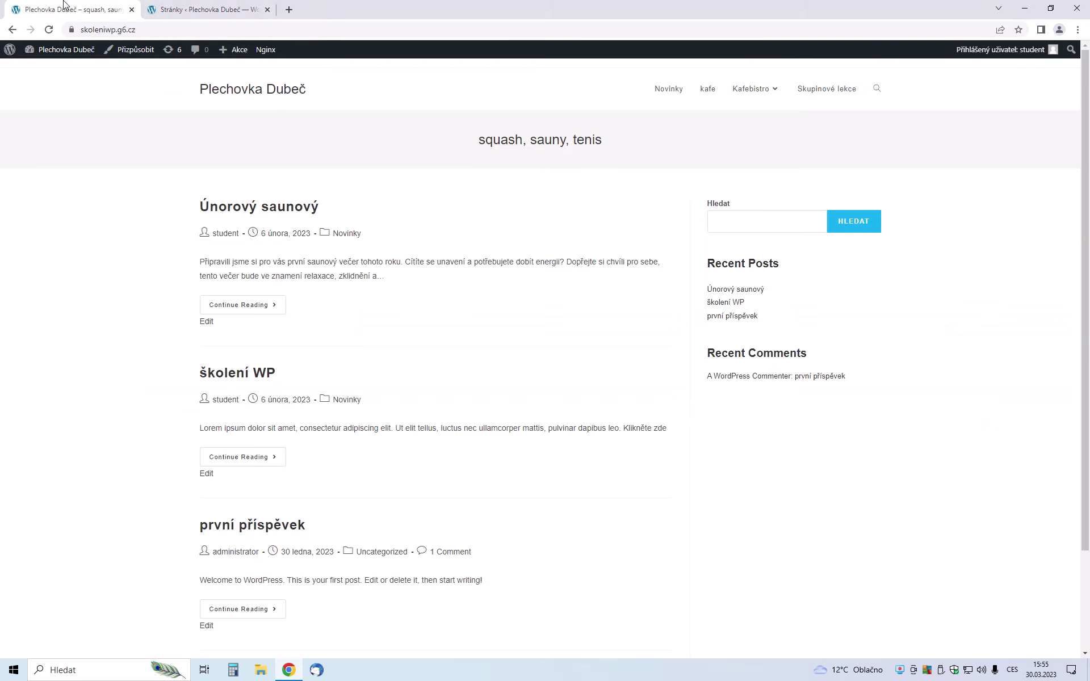
Reload the front page, then open Nastavení > Zobrazování (Reading settings) in the admin
left_click(51, 33)
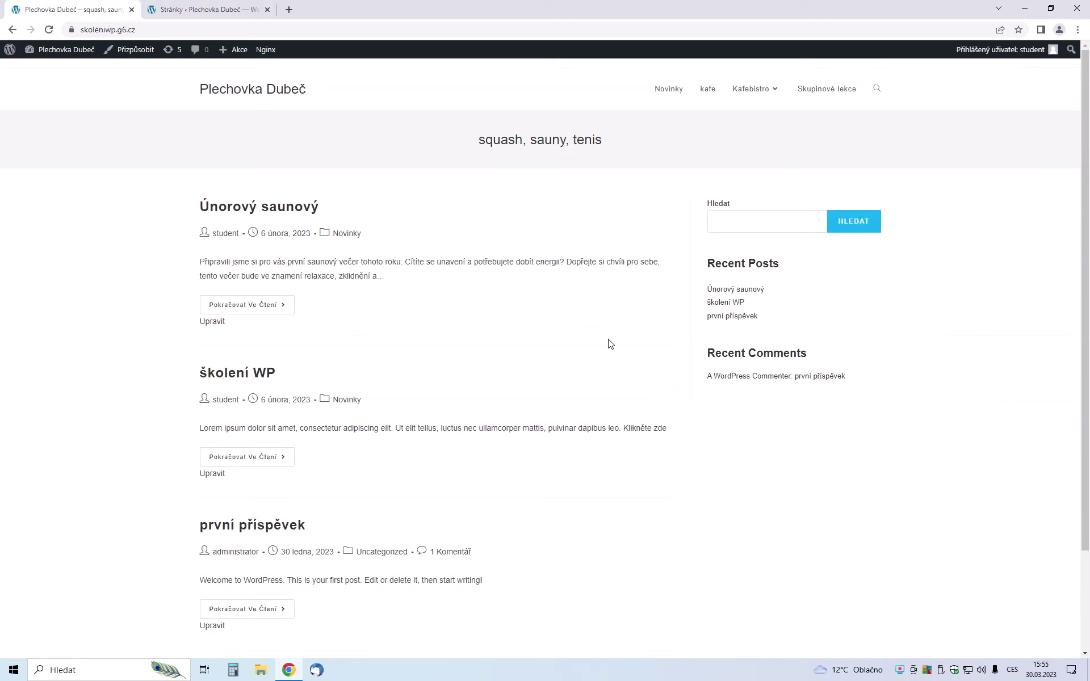
left_click(195, 9)
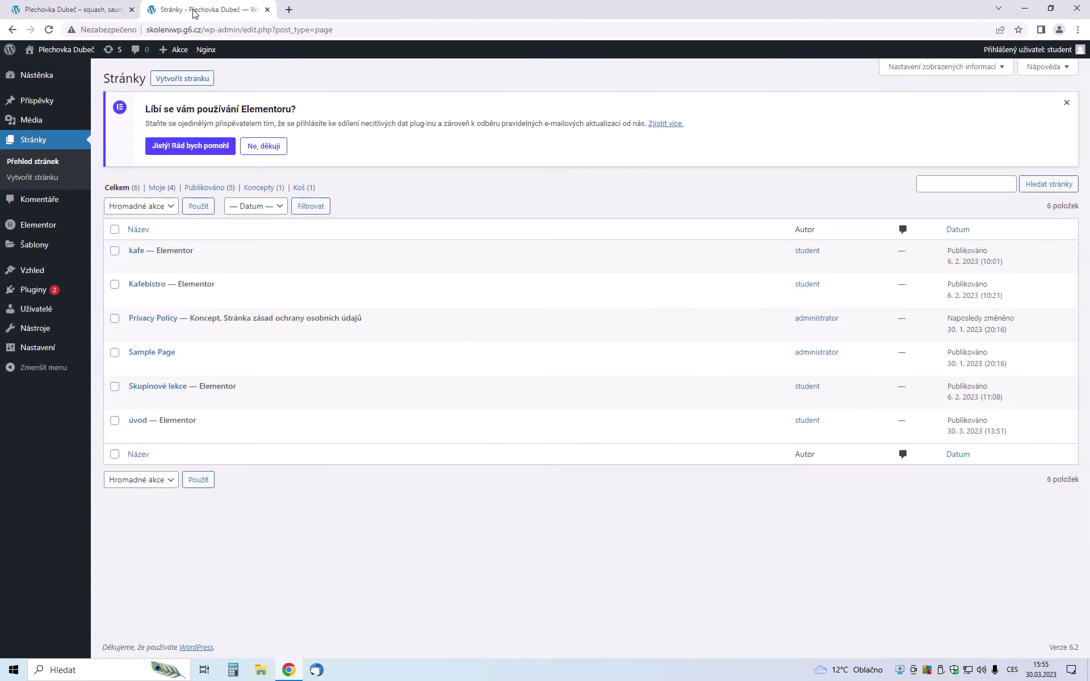
mouse_move(54, 275)
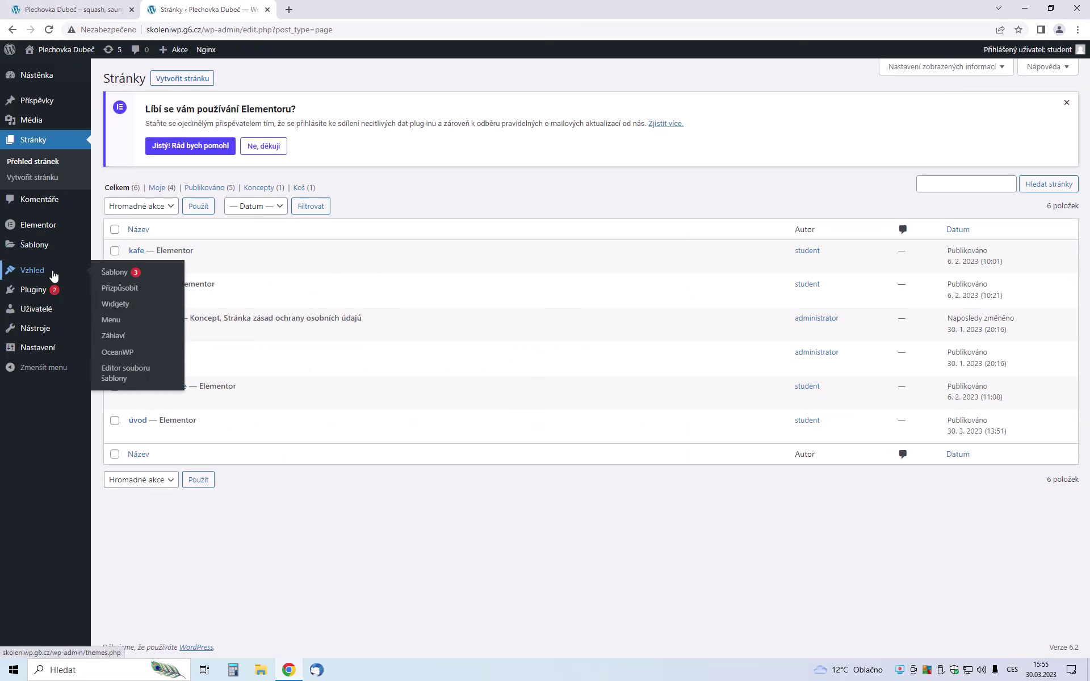
mouse_move(38, 353)
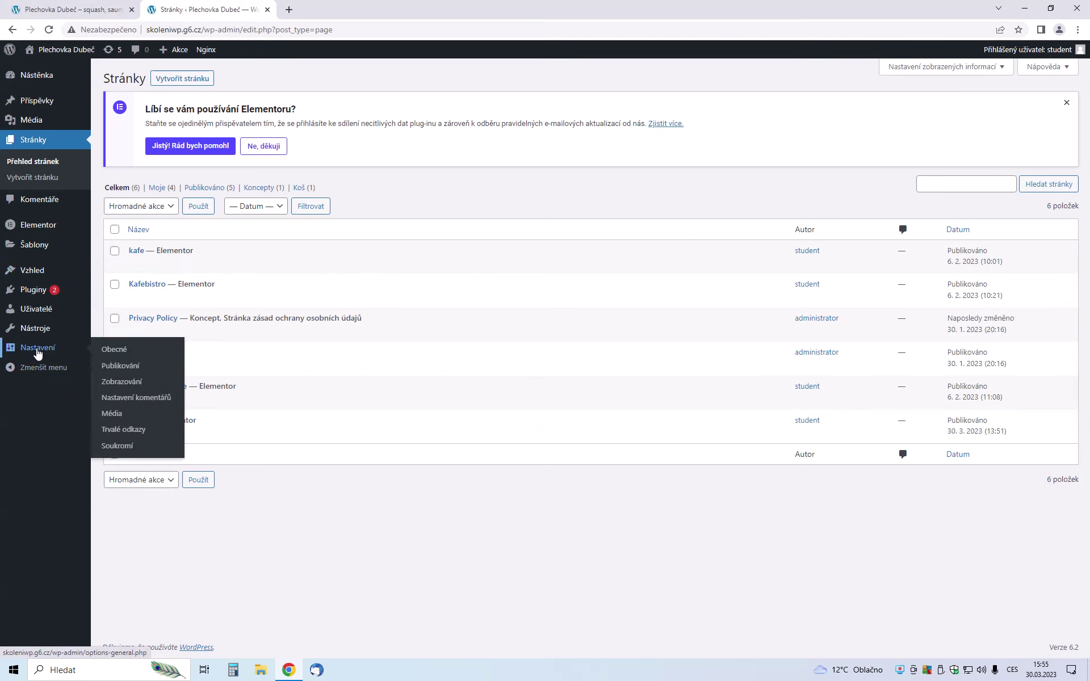
left_click(130, 382)
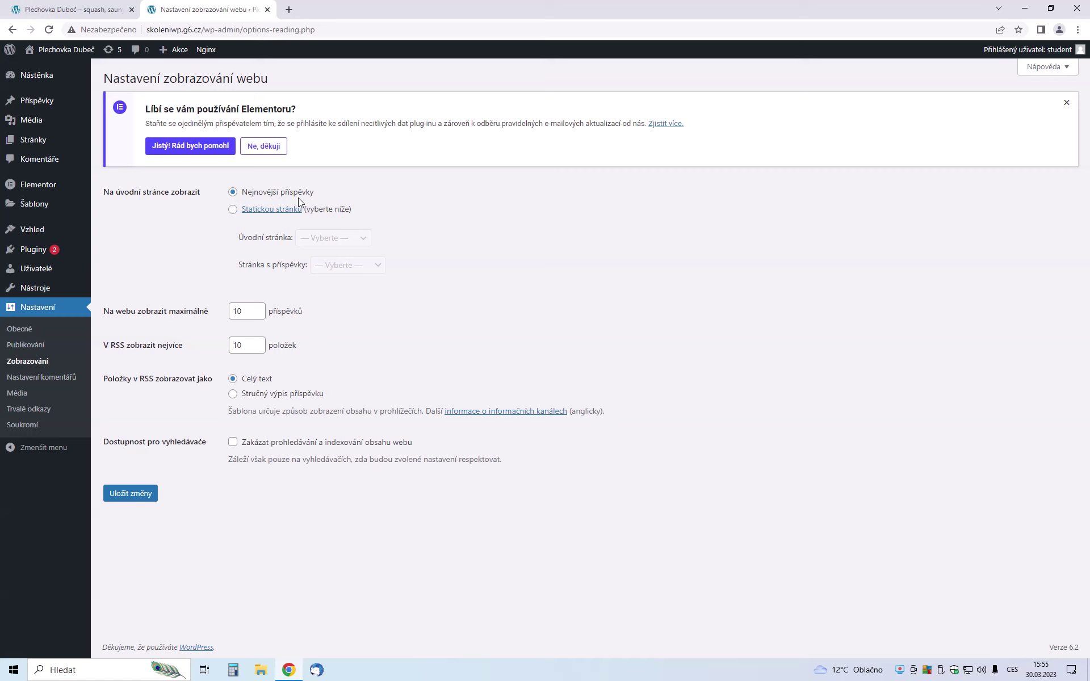
Choose a static page as the front page, select 'úvod' as Úvodní stránka, and save the changes
left_click(233, 209)
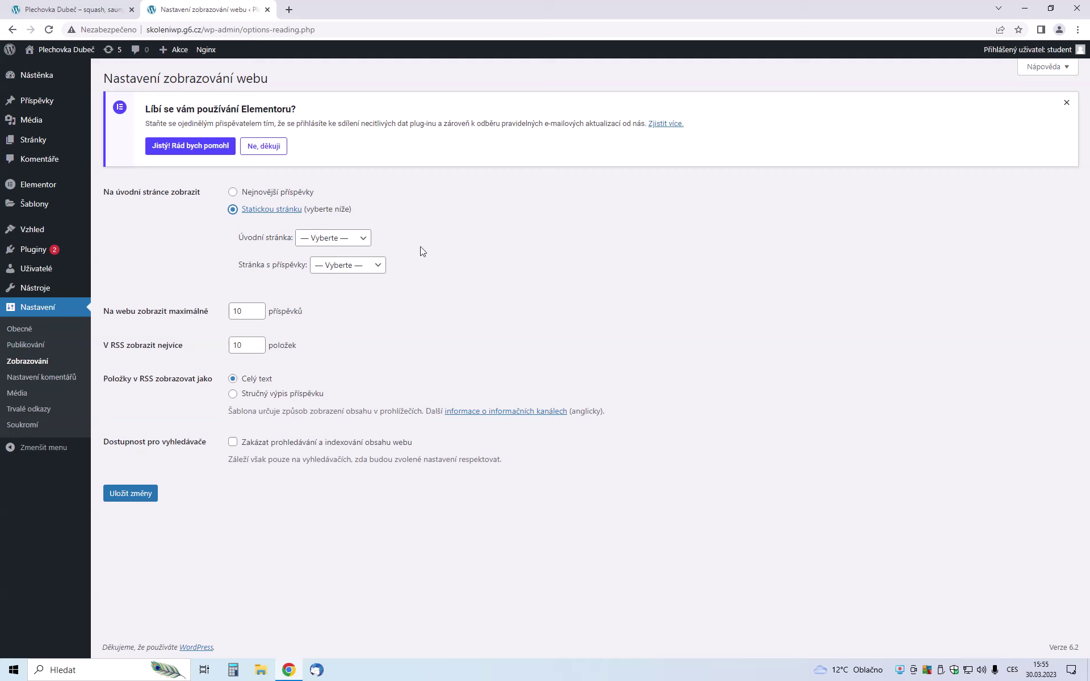
left_click(357, 242)
left_click(318, 308)
left_click(136, 497)
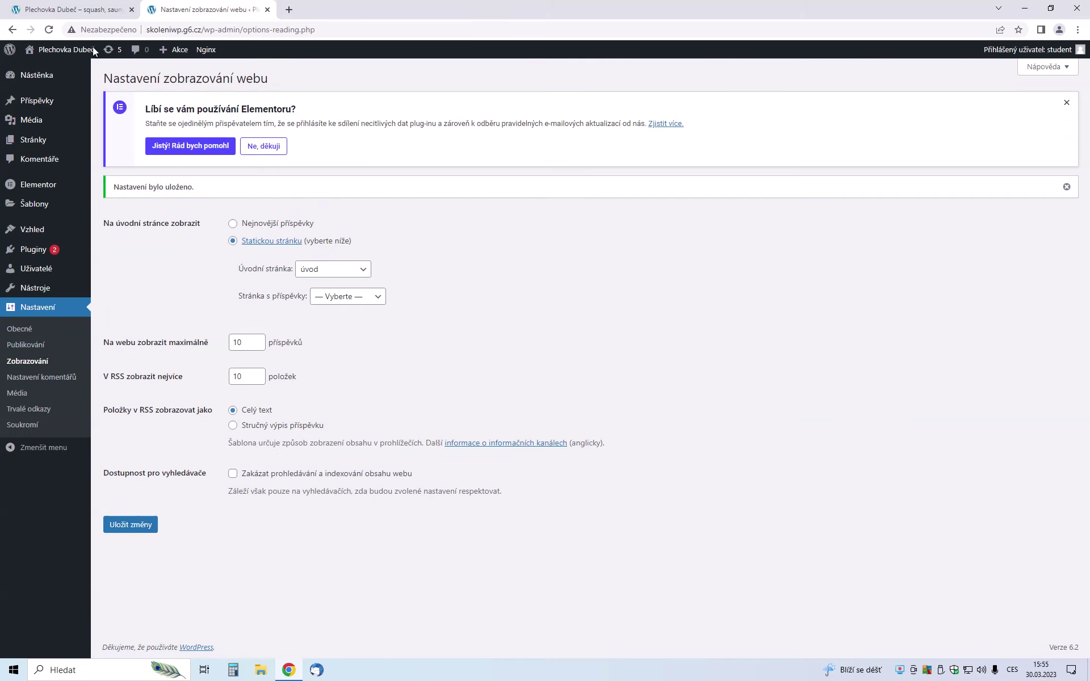
left_click(40, 5)
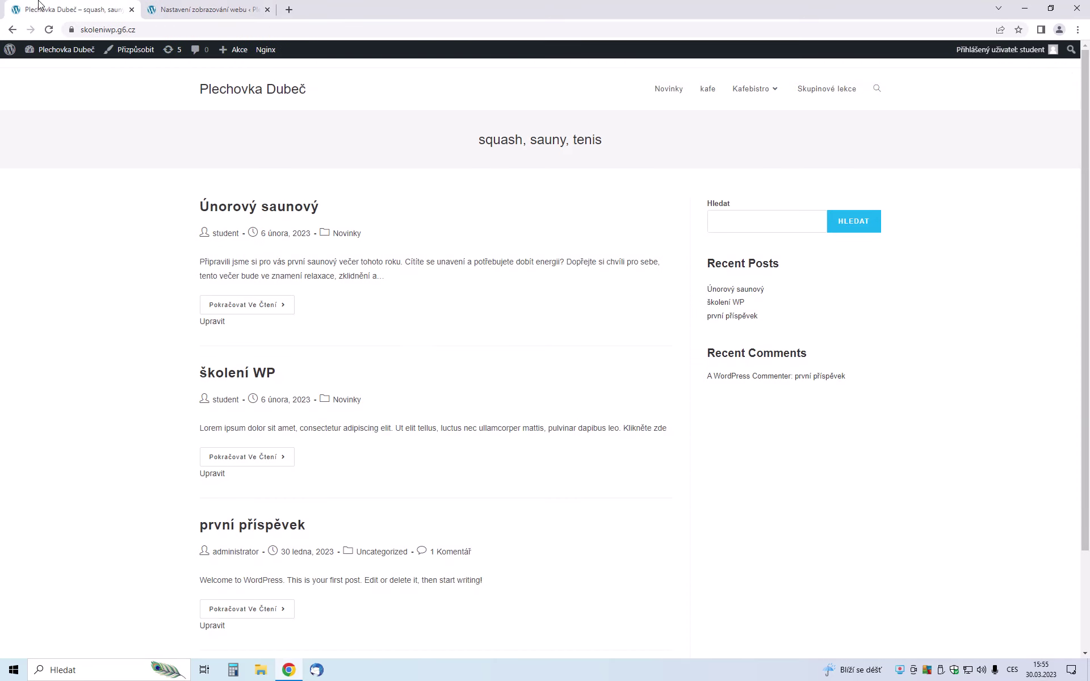
Reload the site to confirm the 'úvod' page shows as the front page, then return to Reading settings
left_click(48, 30)
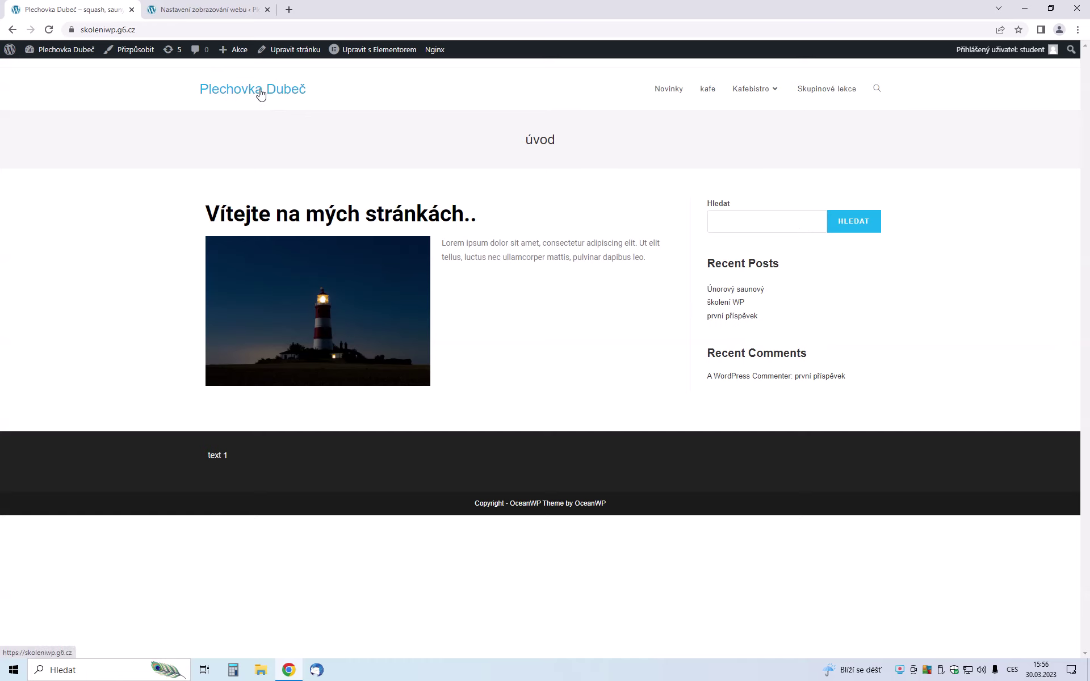
left_click(205, 10)
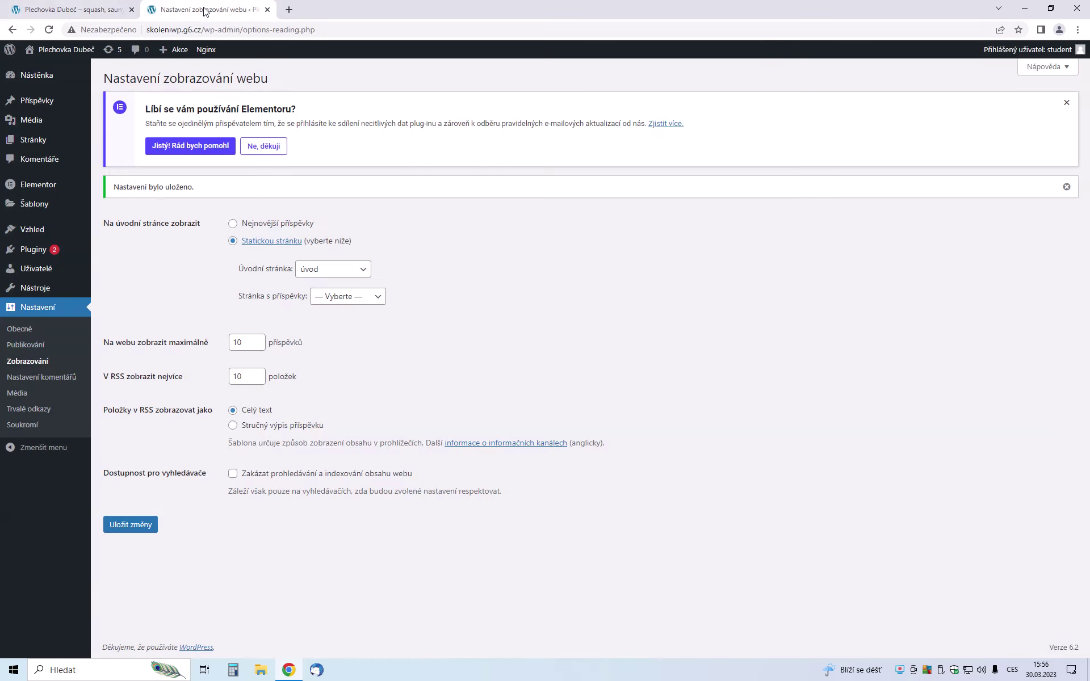
mouse_move(30, 235)
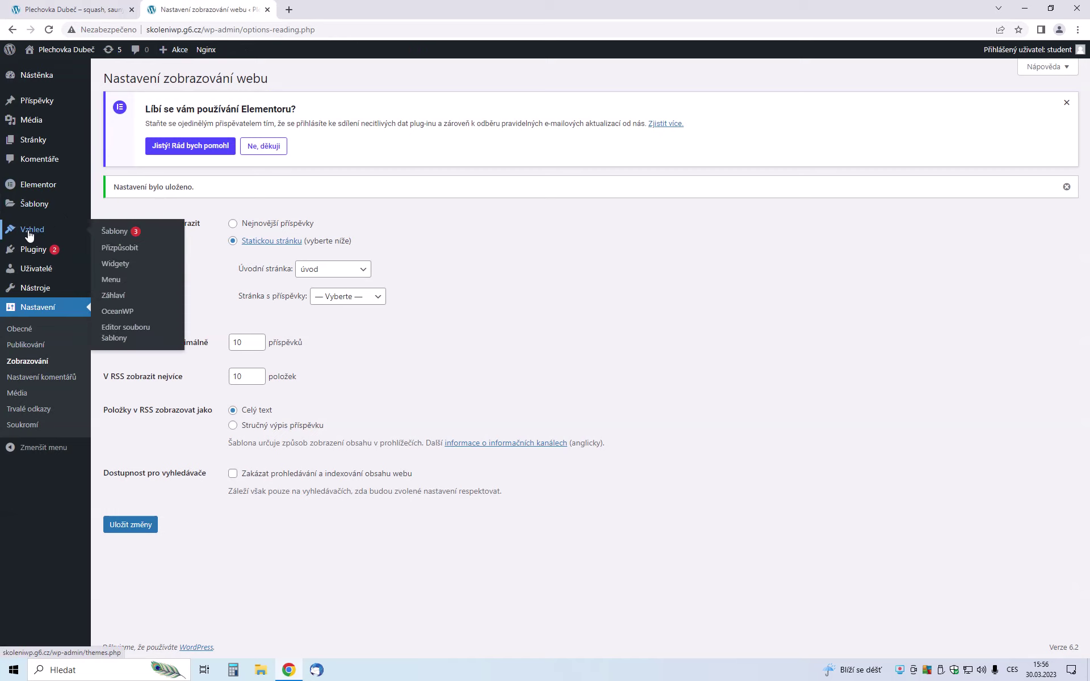